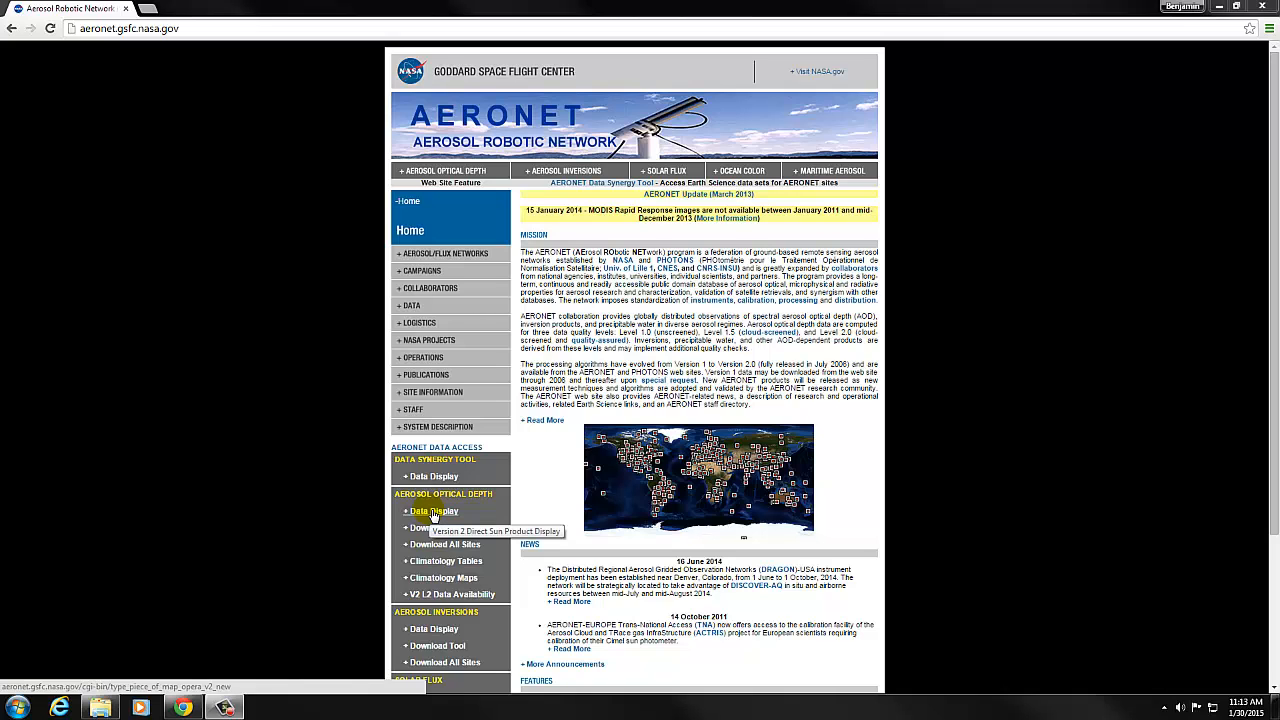
Open the aerosol optical depth data display for the Appalachian_State site and show the chart for 28 January 2015.
click(433, 512)
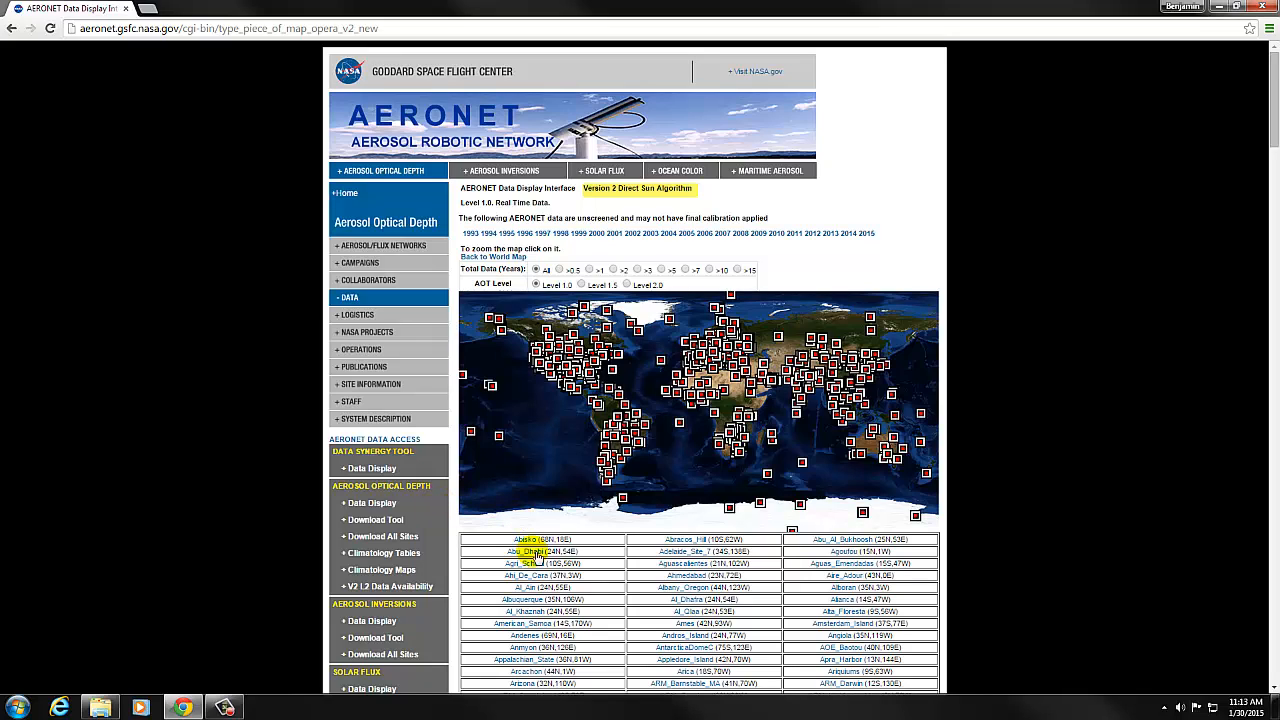
click(523, 662)
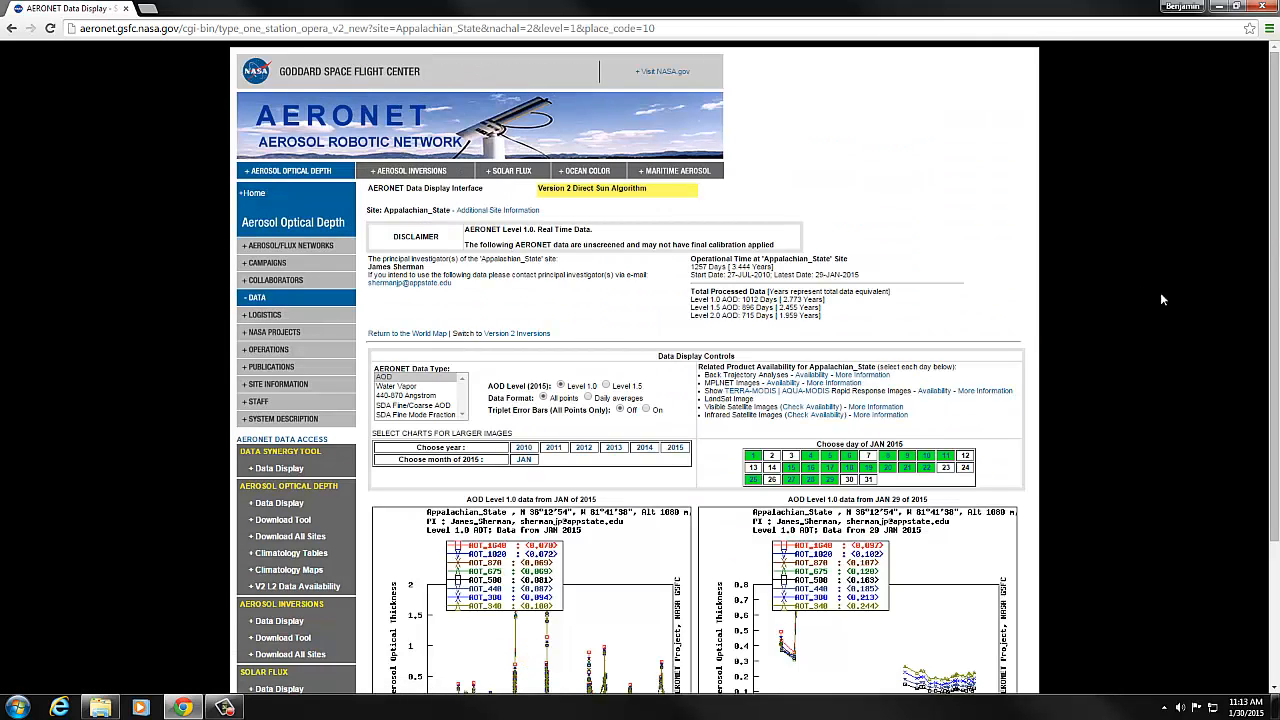
drag(1268, 236, 1271, 310)
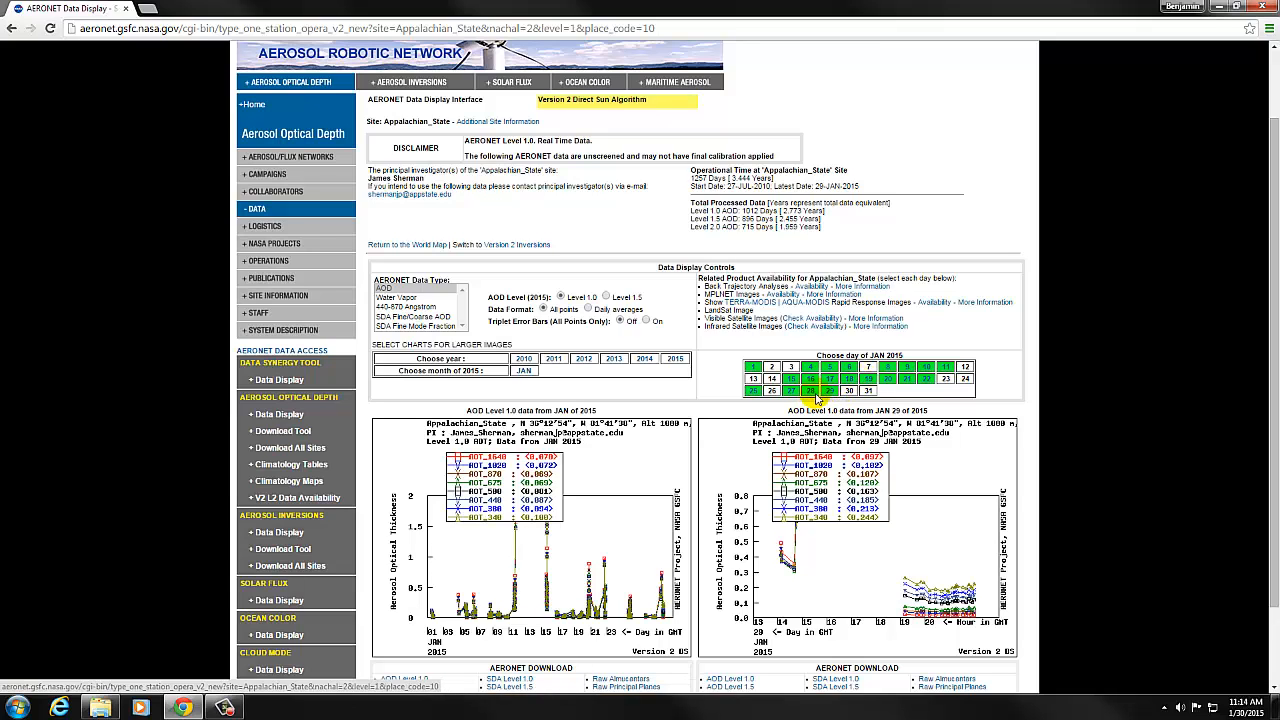
click(812, 392)
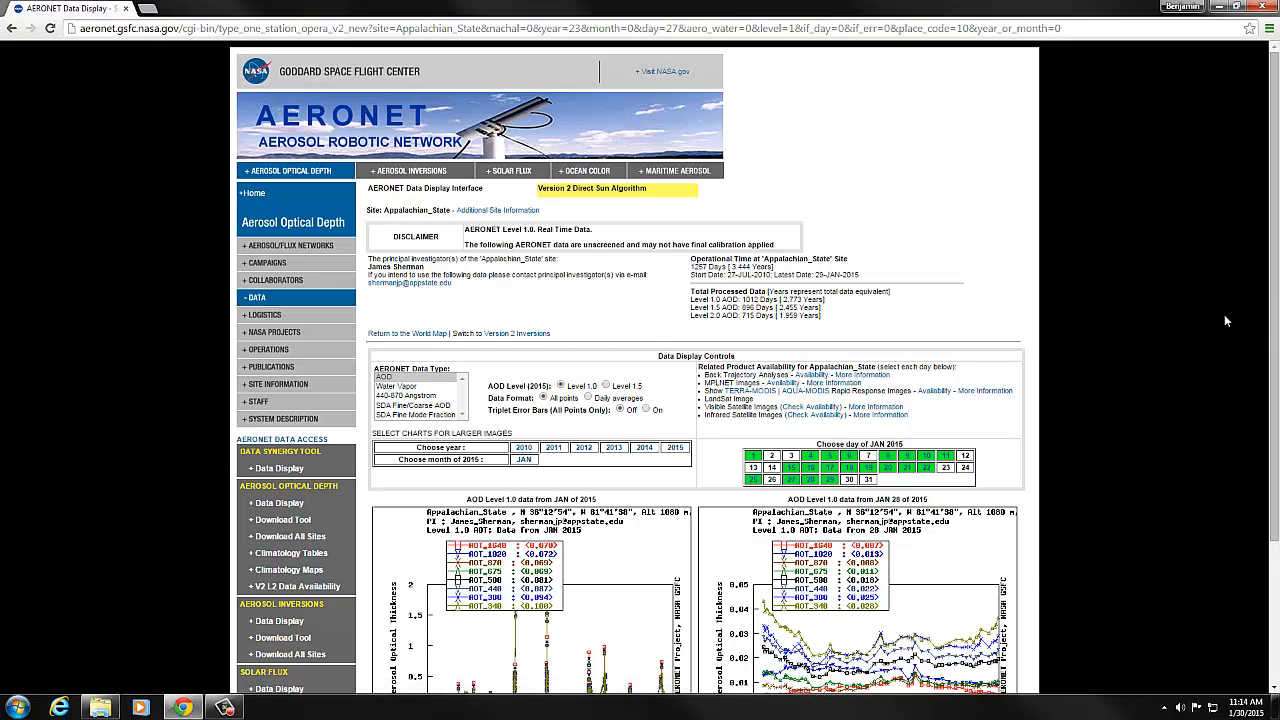
View the TERRA-MODIS satellite image for the selected day, and return to the AOD charts.
drag(1274, 337, 1268, 433)
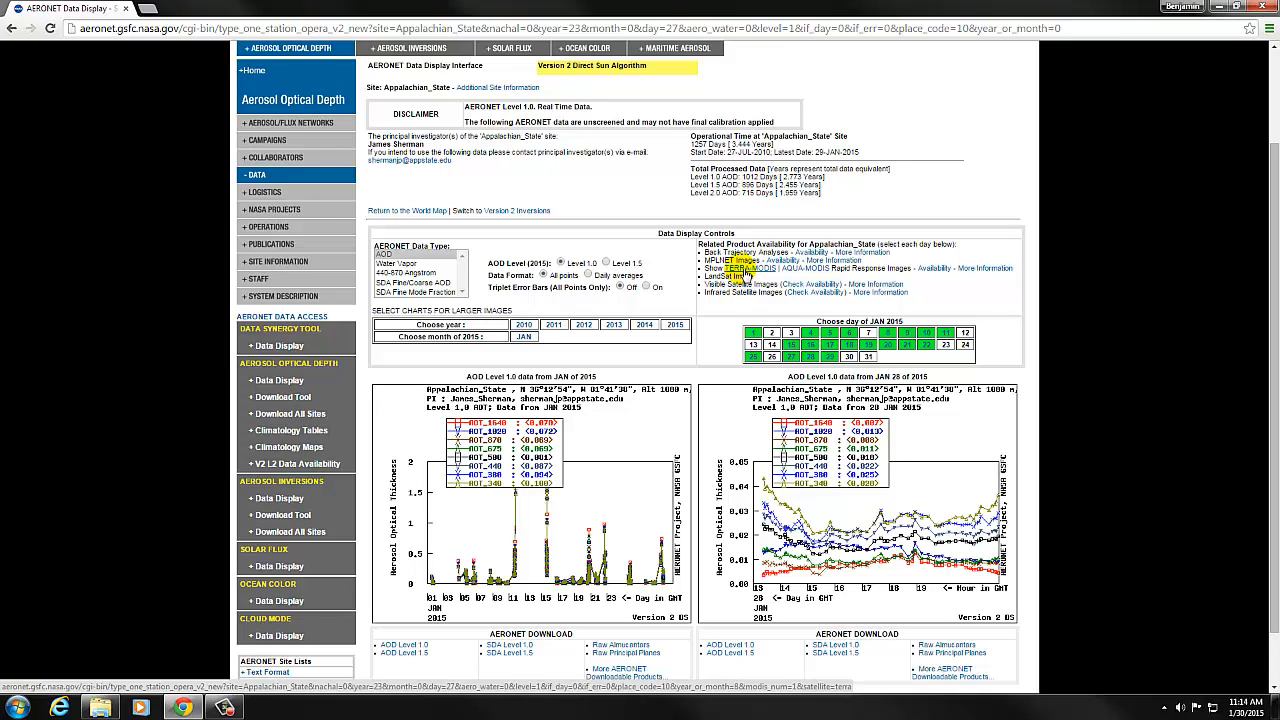
click(748, 269)
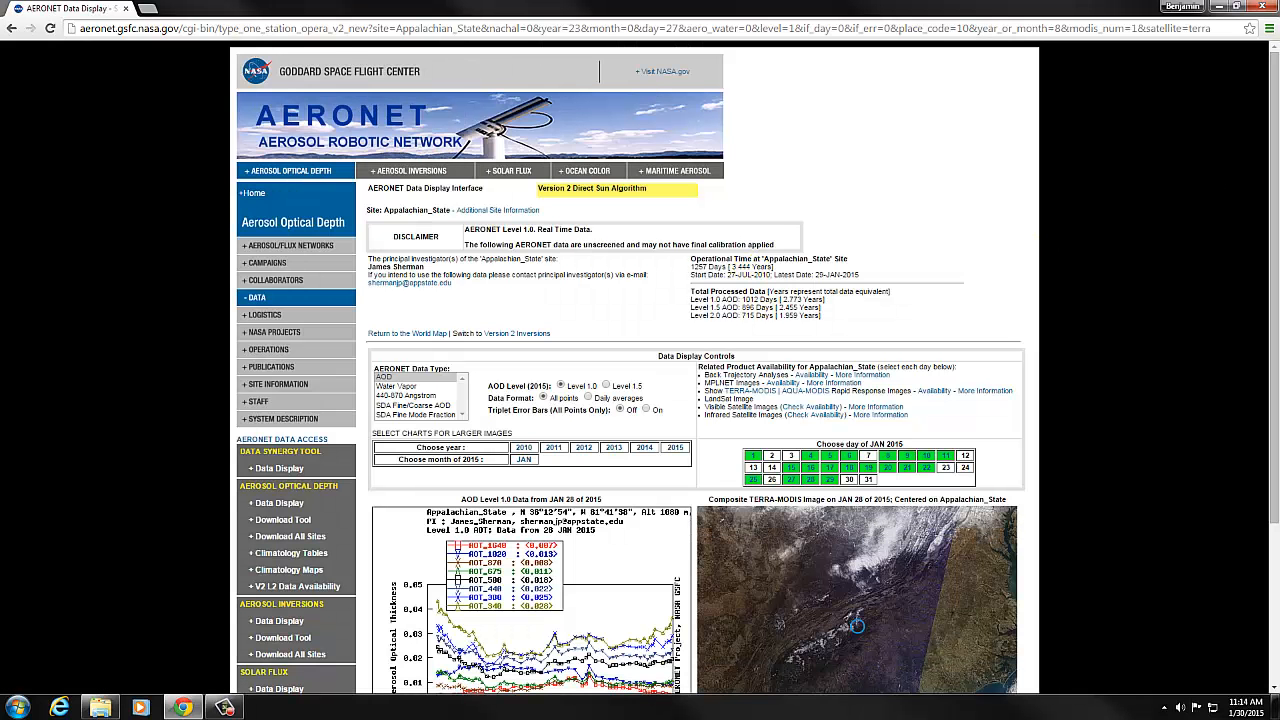
scroll(1240, 300, down, 2)
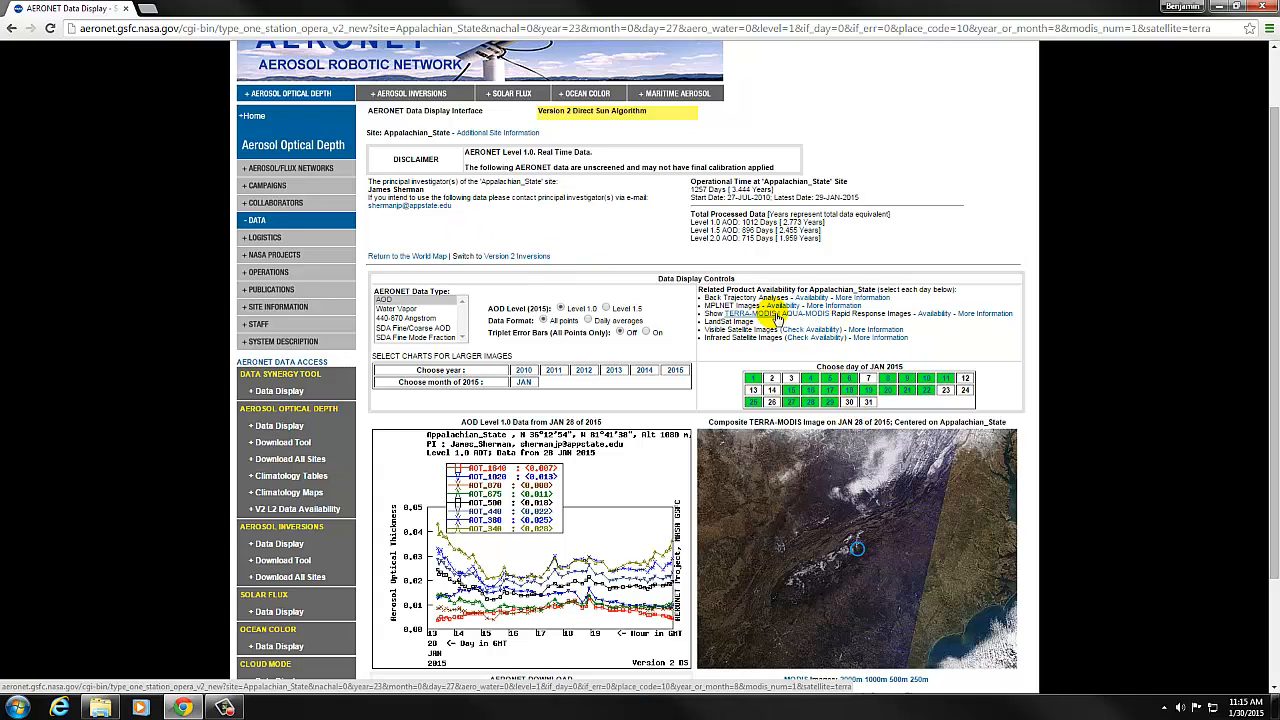
click(11, 31)
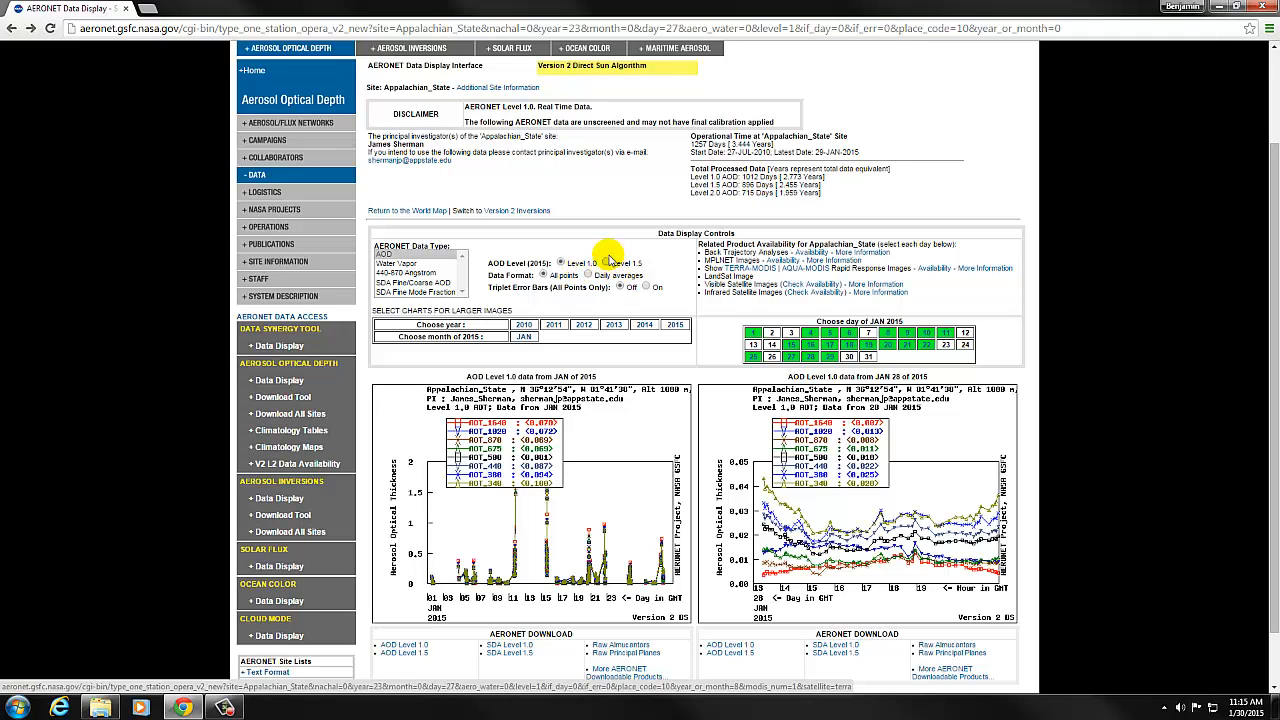
Display the AOD charts at Level 1.5, and switch to the Level 2.0 data for September 2014.
click(606, 263)
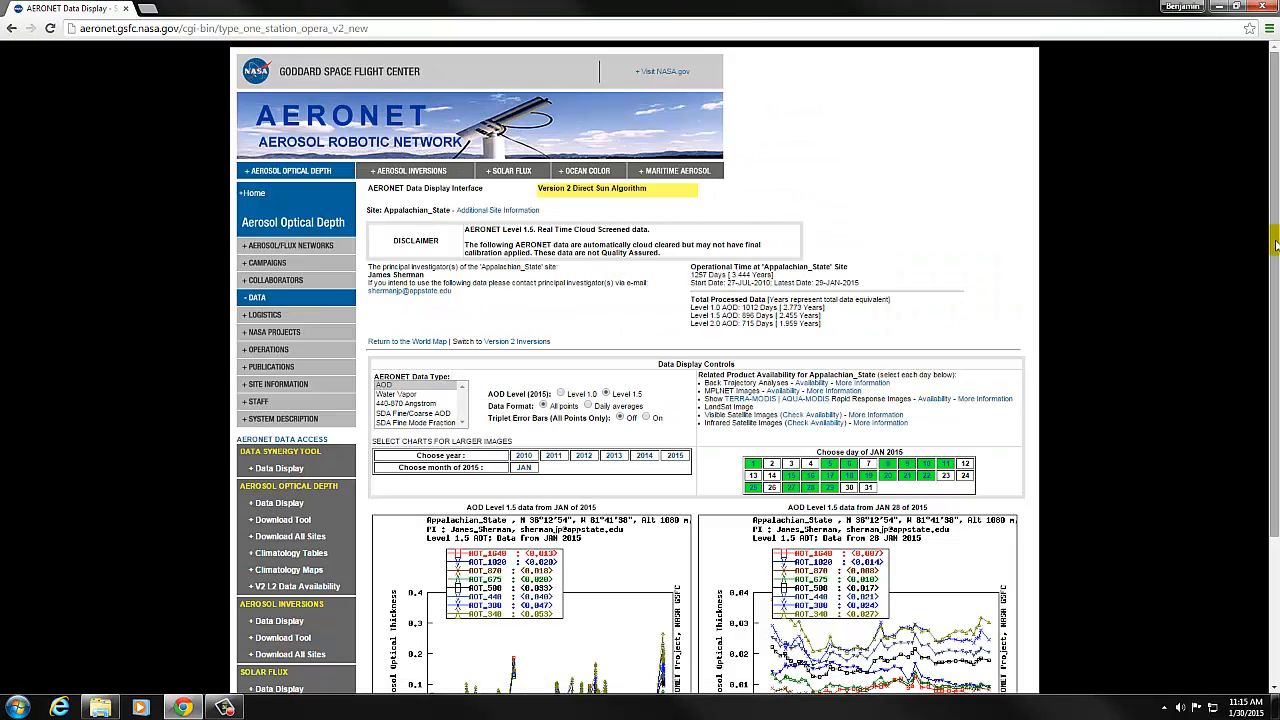
drag(1274, 250, 1276, 343)
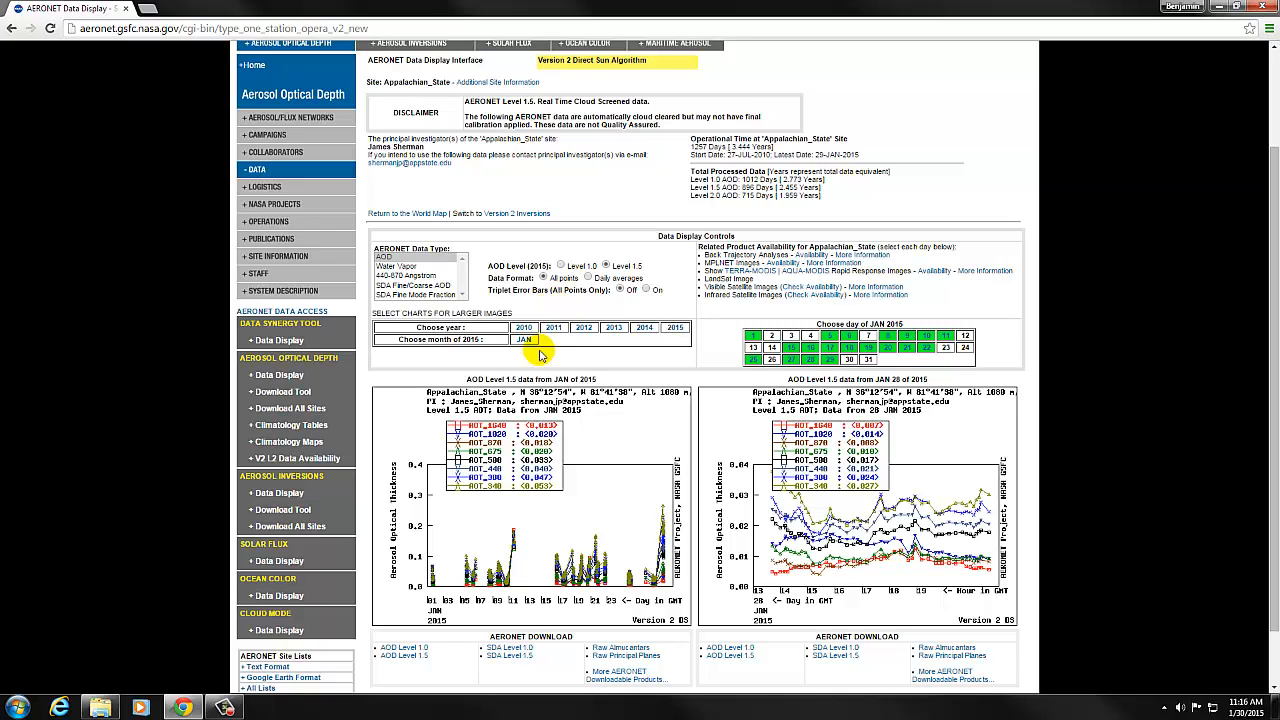
click(645, 335)
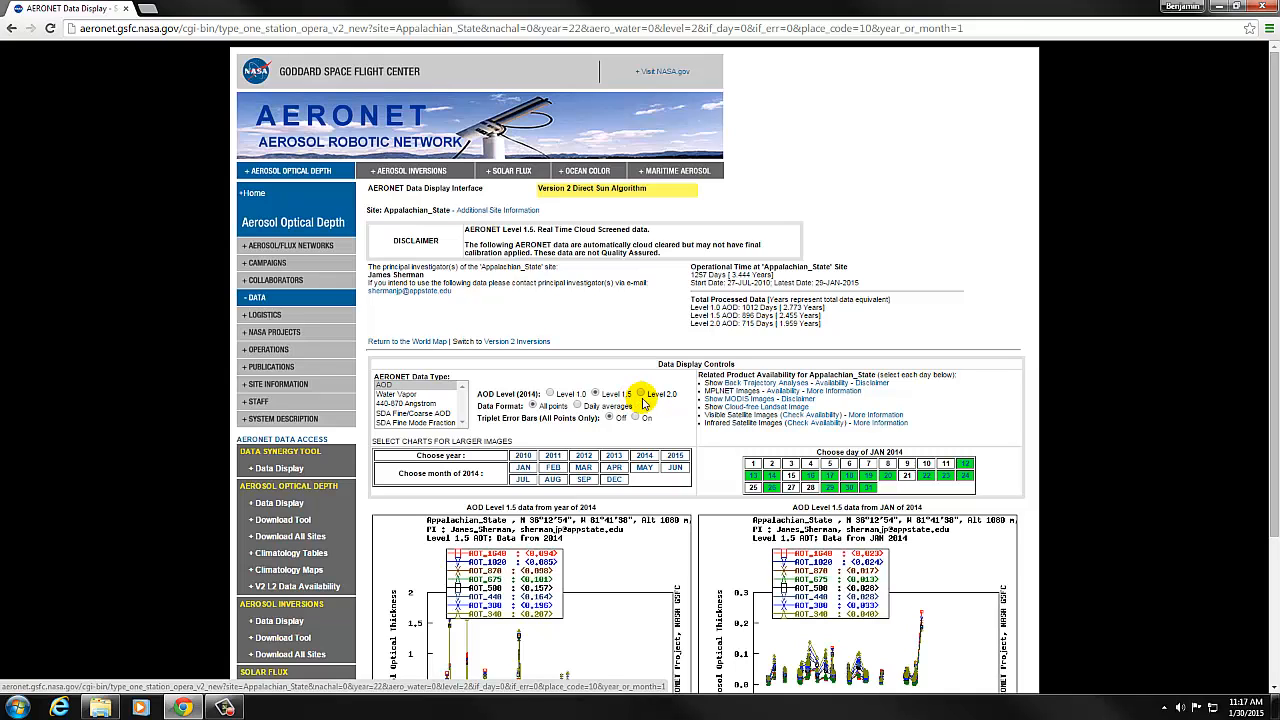
click(640, 393)
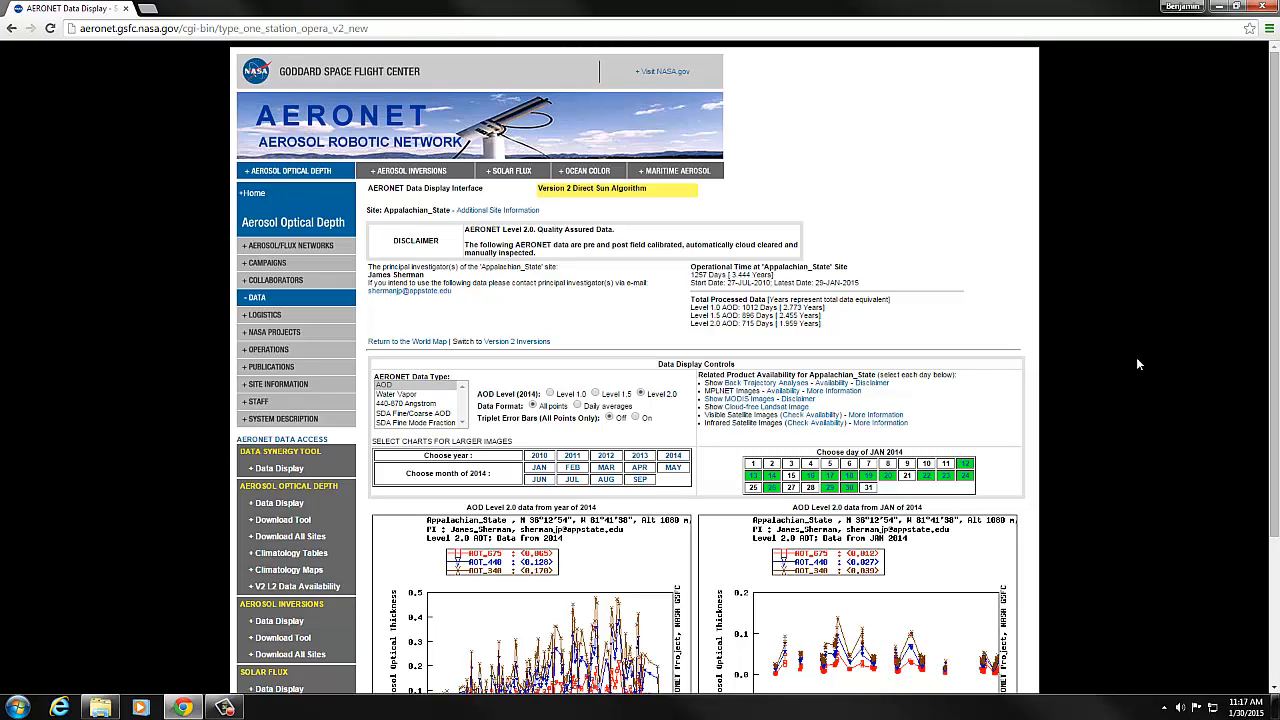
click(639, 484)
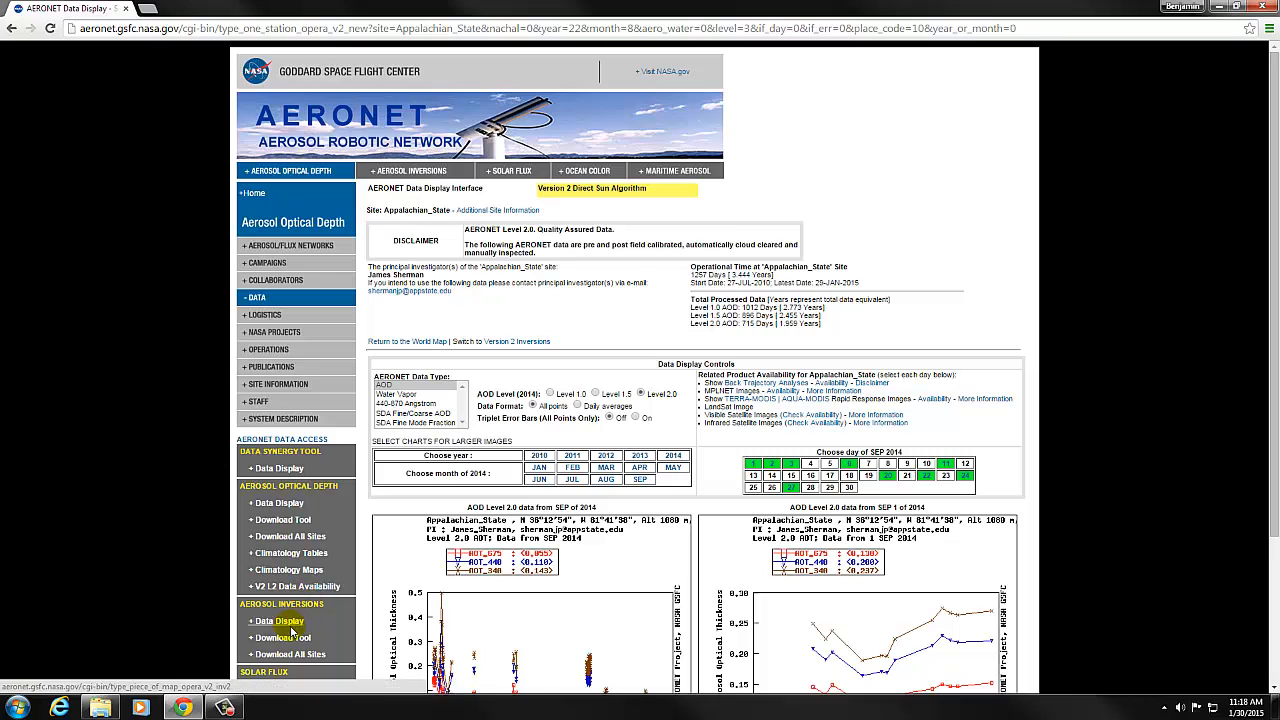
Open the aerosol optical depth download form for the Appalachian_State site.
click(284, 520)
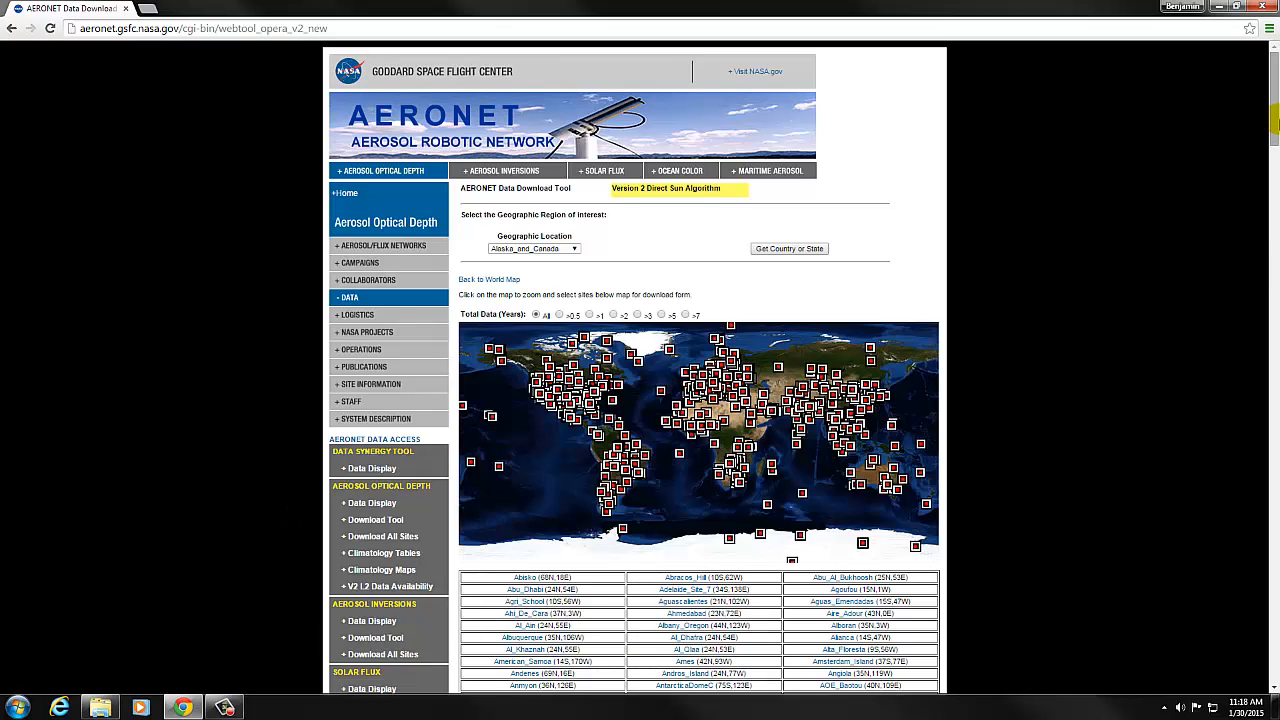
scroll(1257, 193, down, 3)
scroll(1257, 195, down, 3)
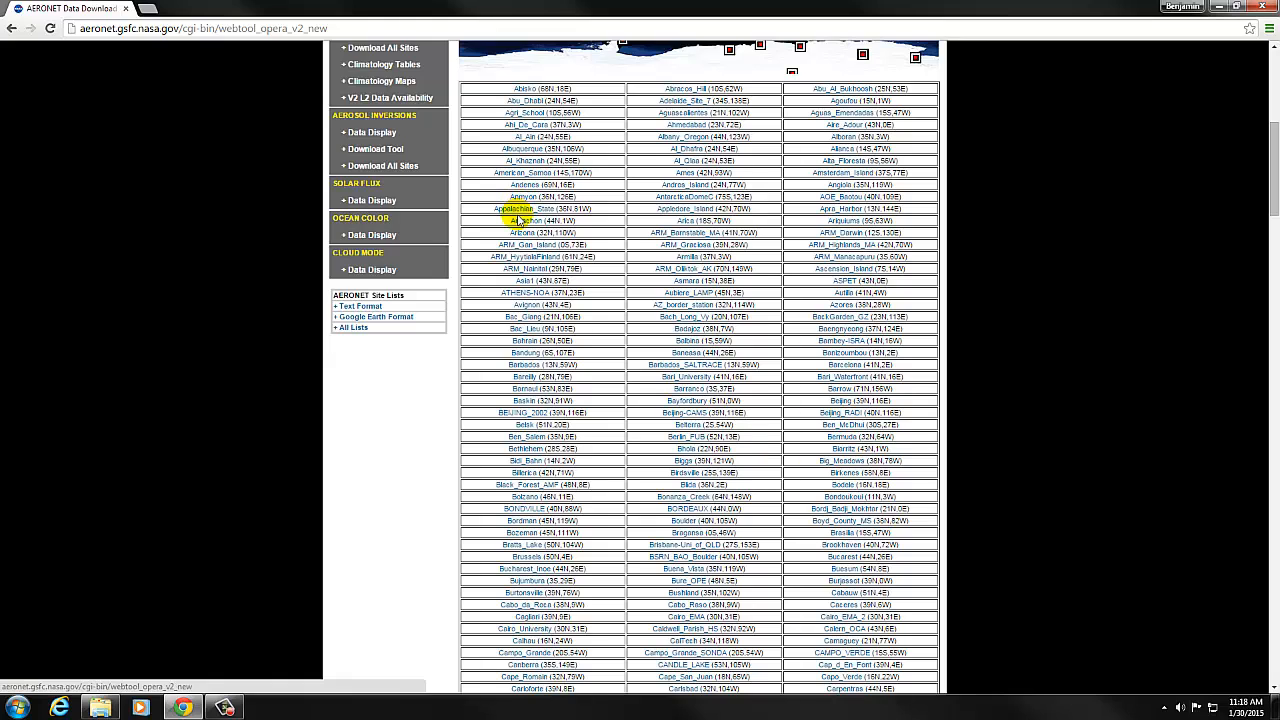
click(517, 210)
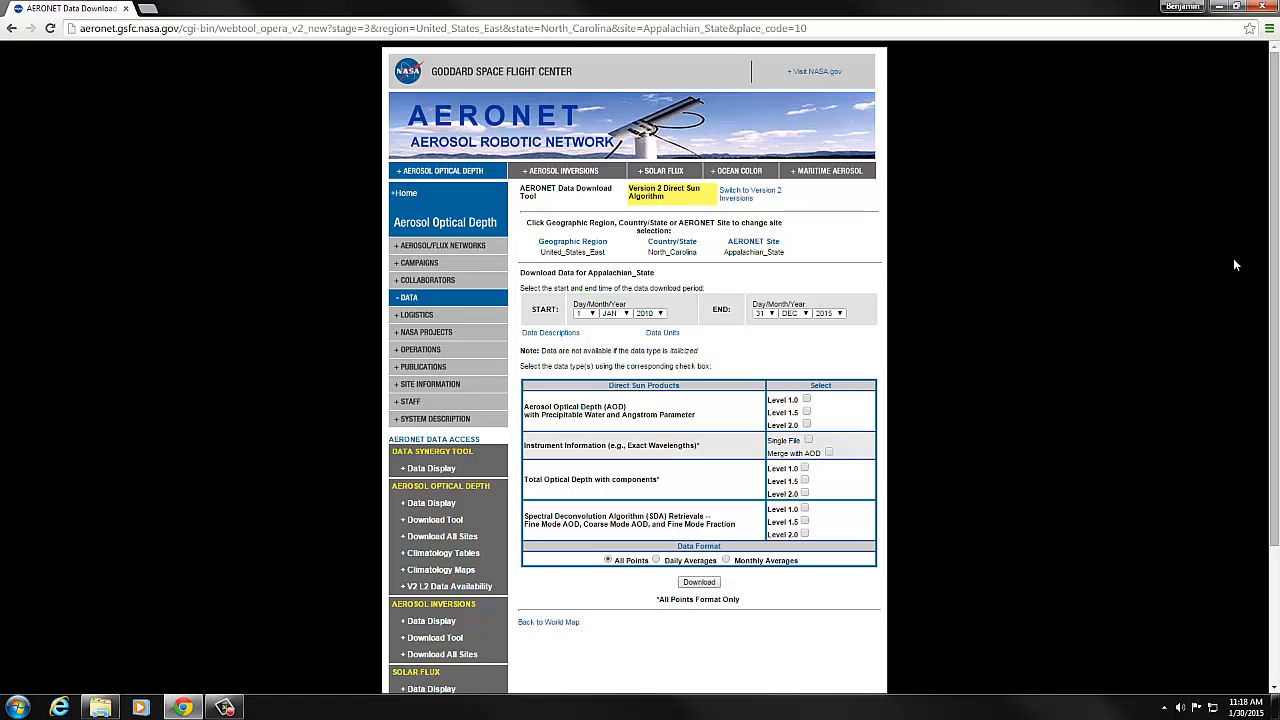
Download the site's Level 2.0 Aerosol Optical Depth data, accepting the data use conditions, and close the notice window.
drag(1273, 272, 1273, 285)
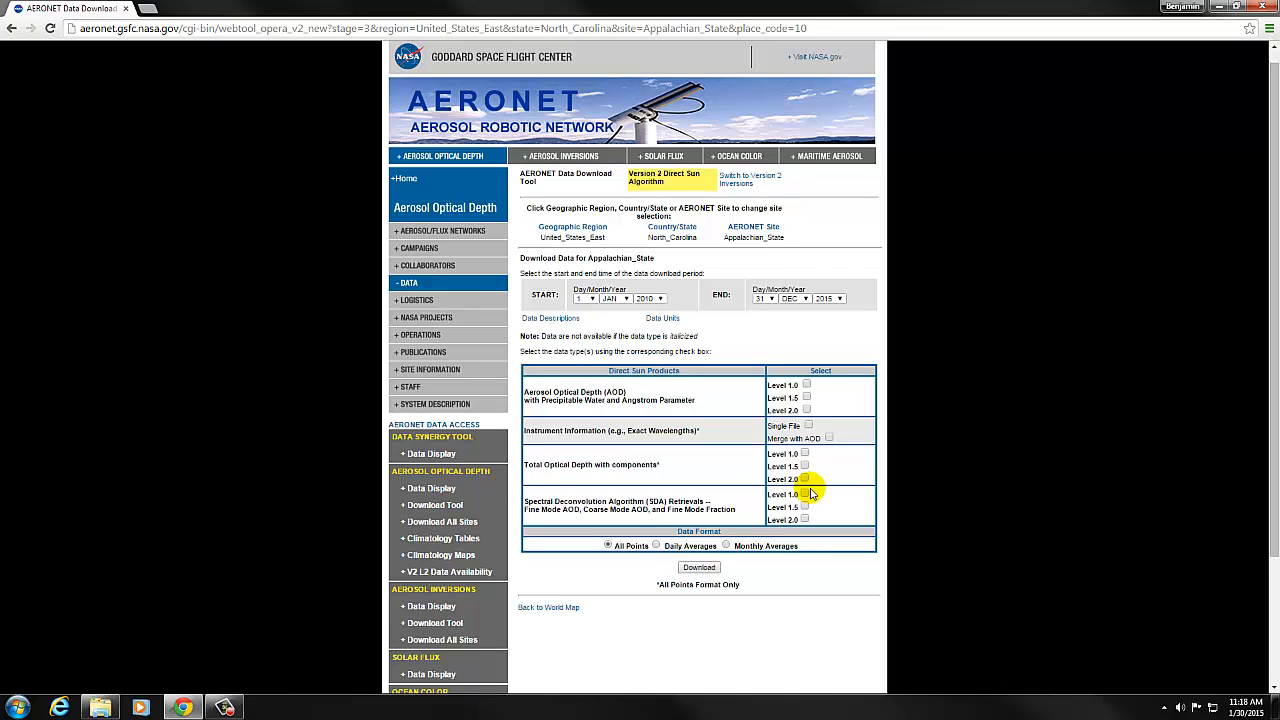
click(806, 410)
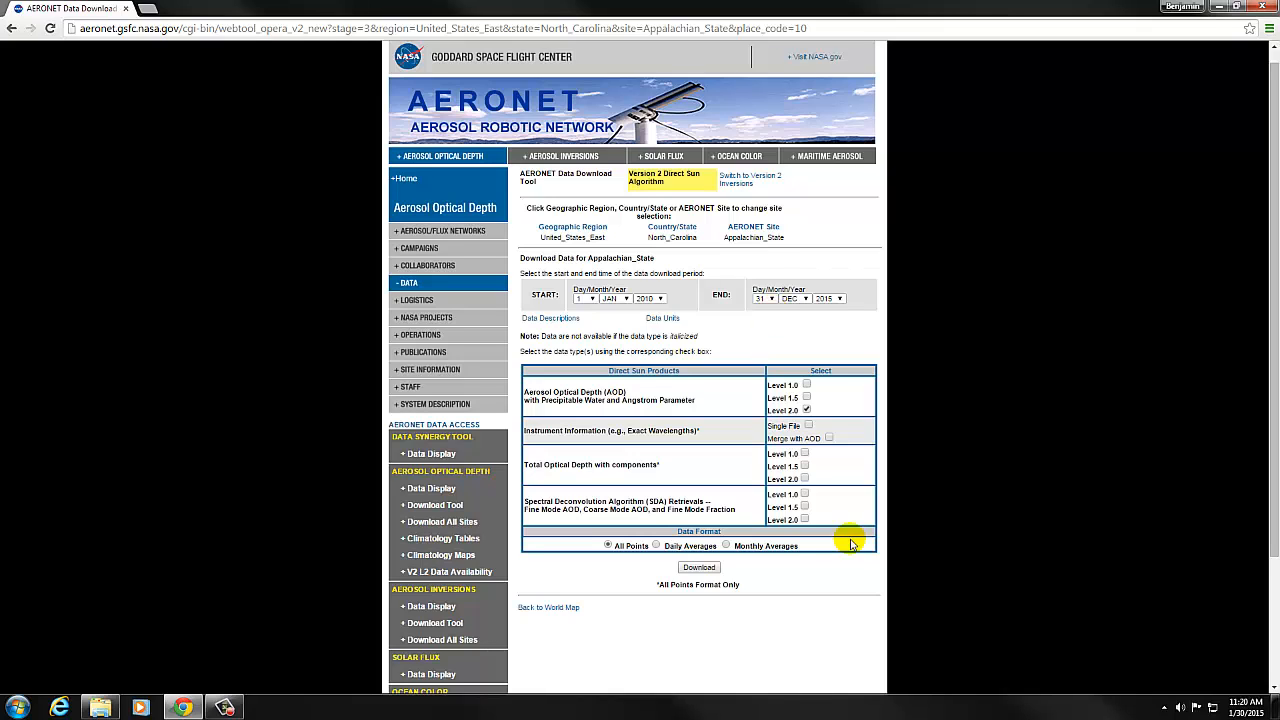
click(707, 568)
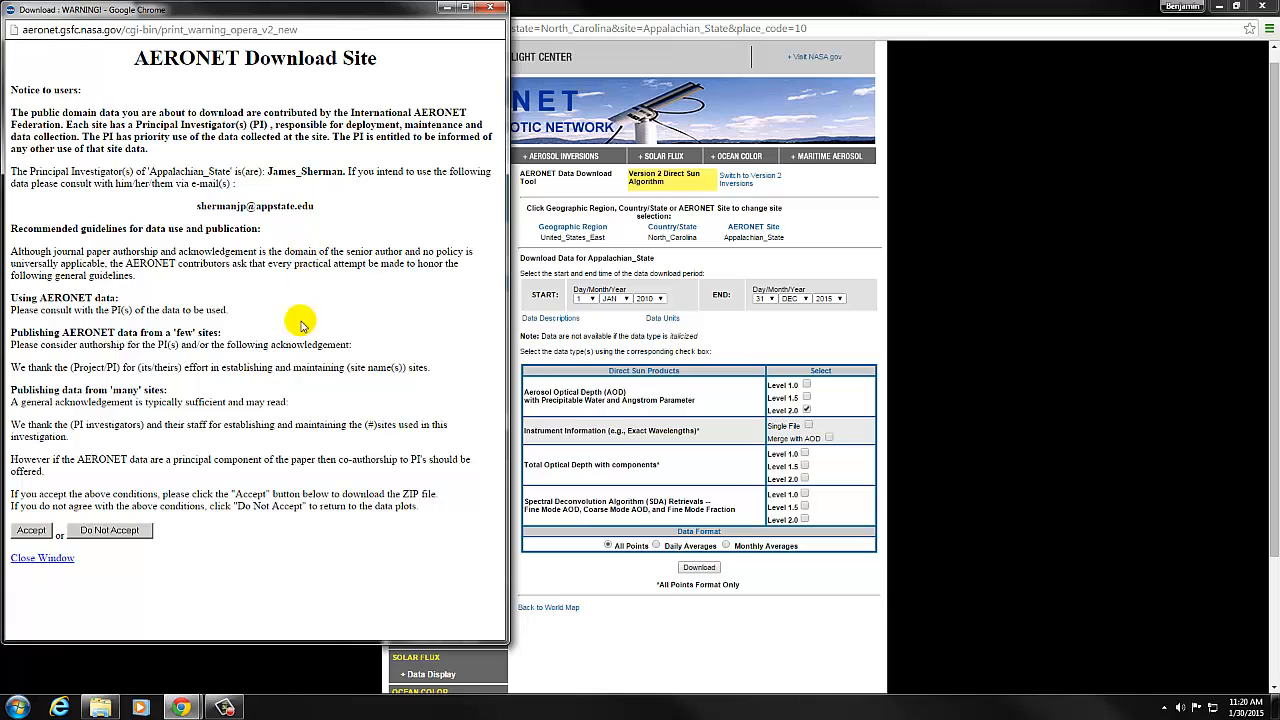
click(27, 533)
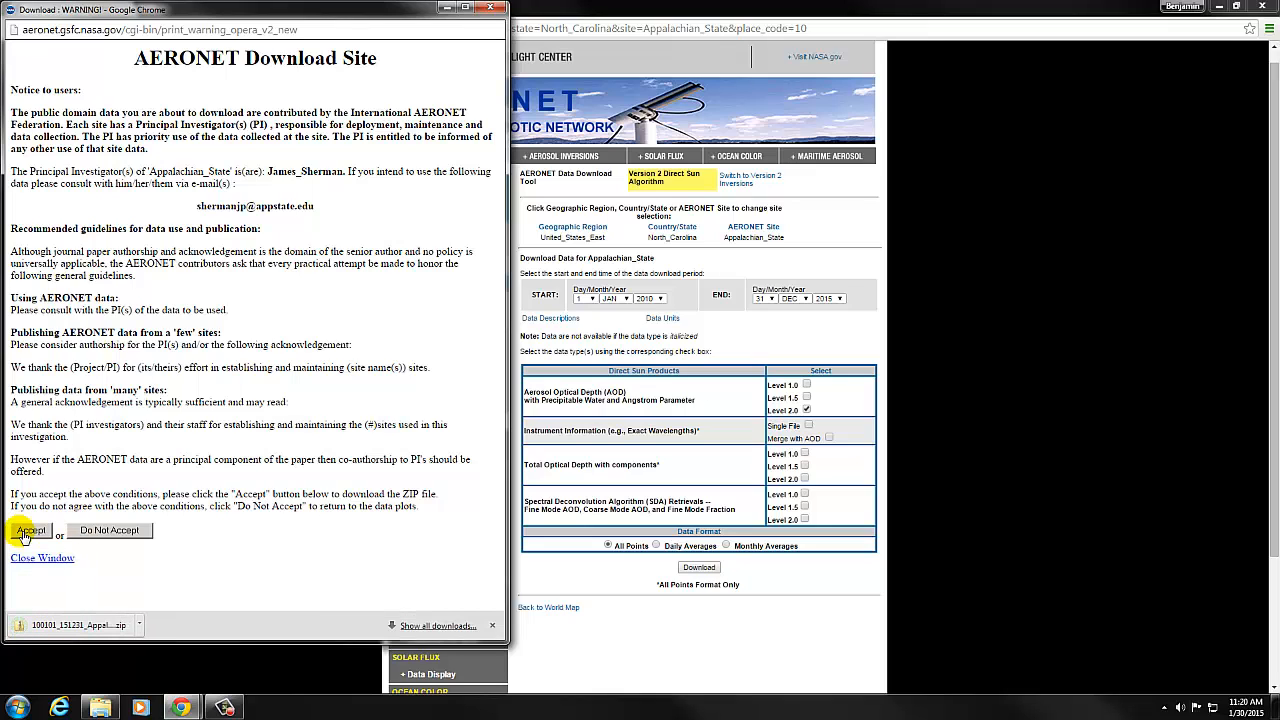
click(27, 533)
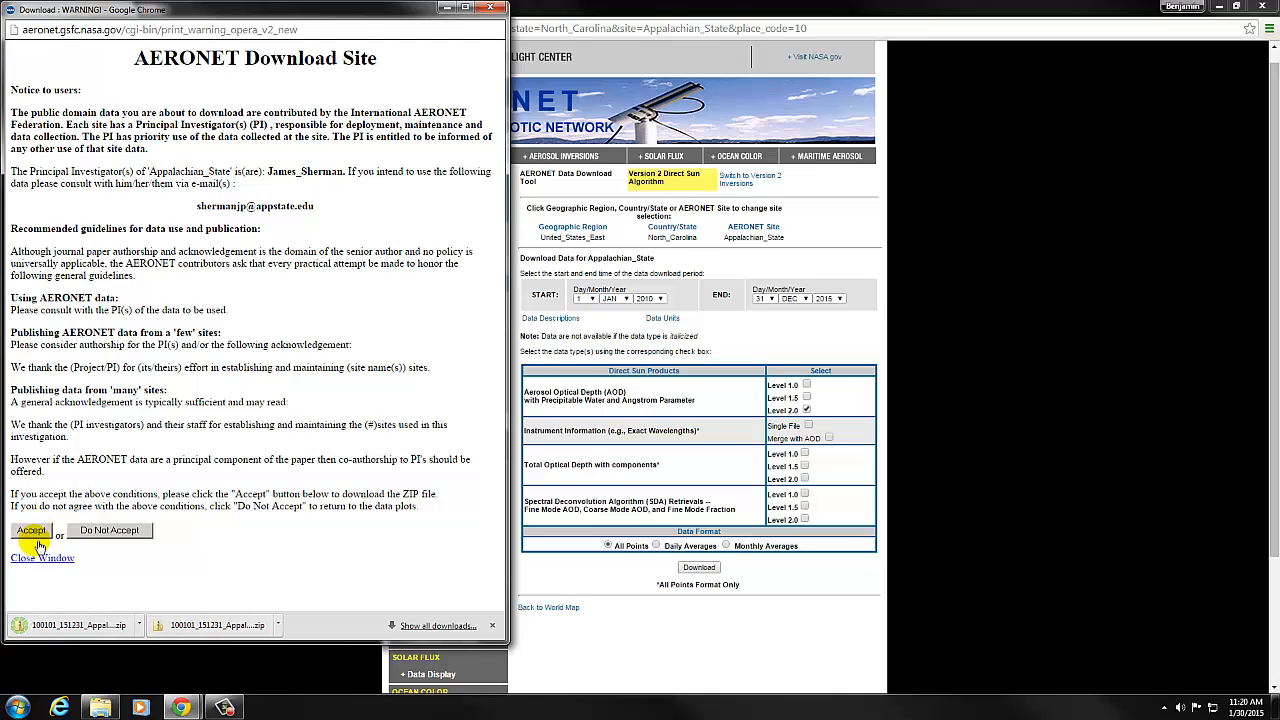
click(37, 557)
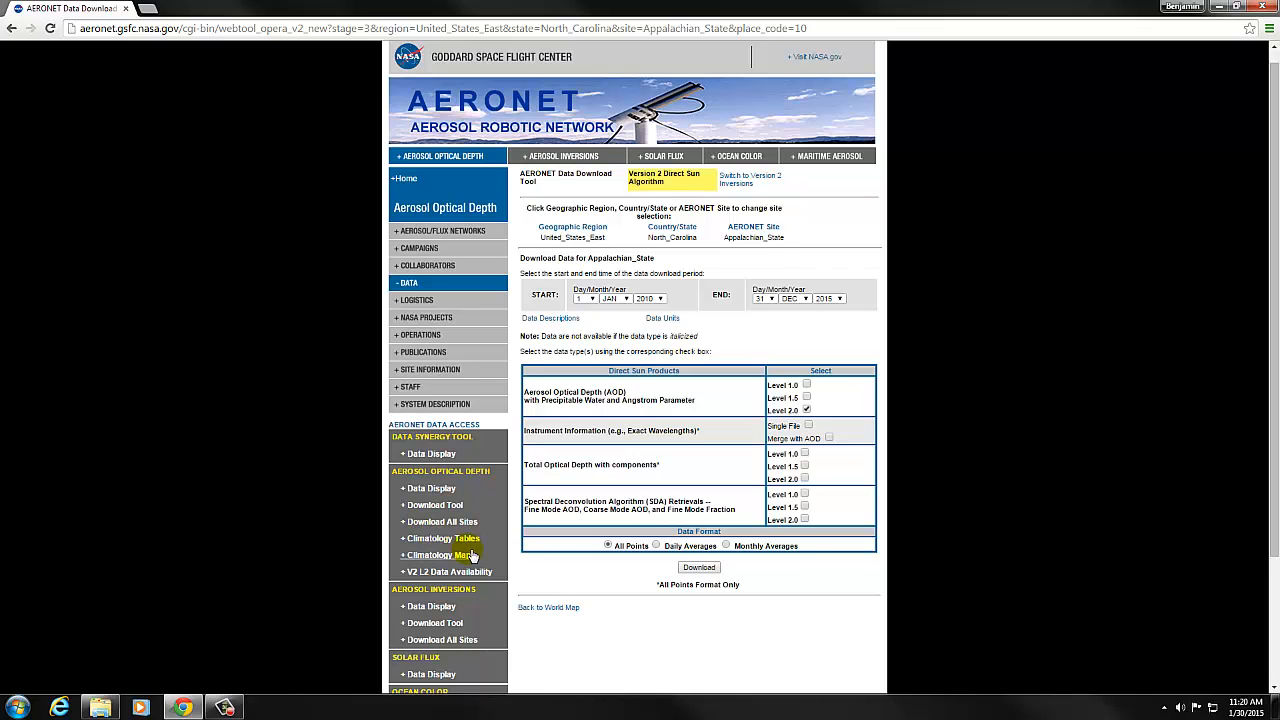
Download the Level 2.0 data again, accepting the conditions, and open the downloaded zip archive.
click(699, 567)
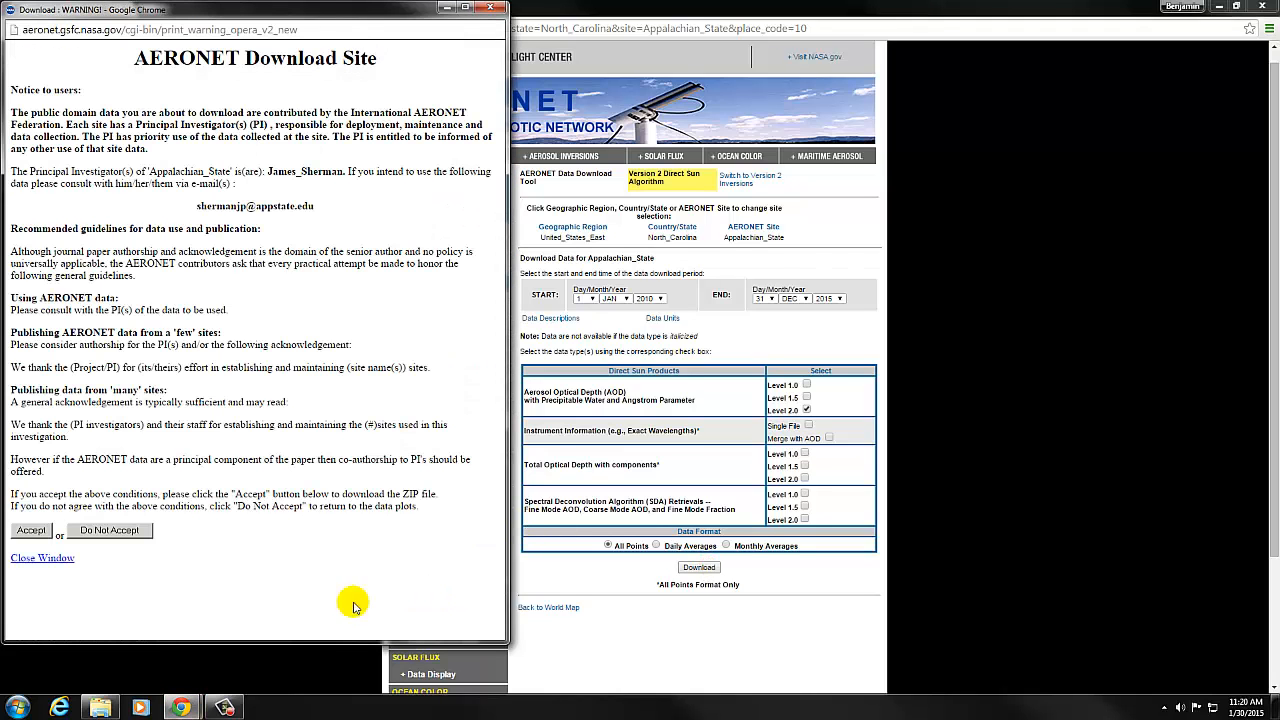
click(22, 533)
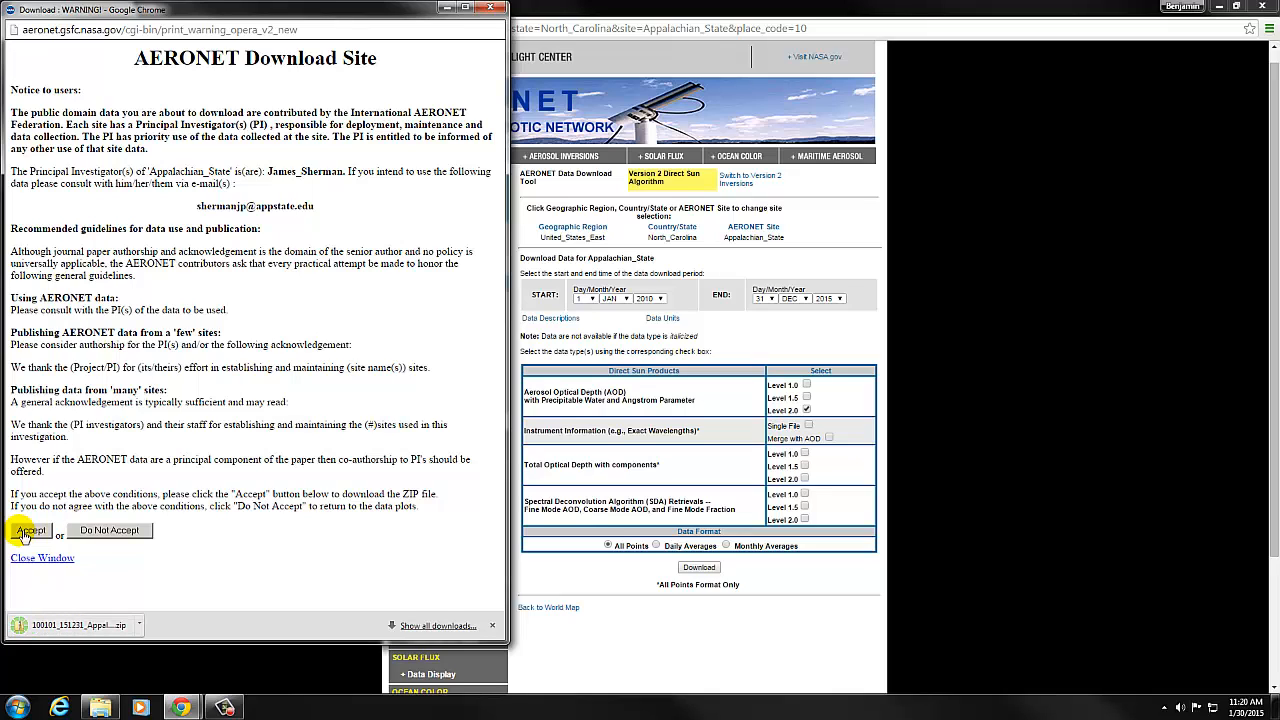
click(72, 628)
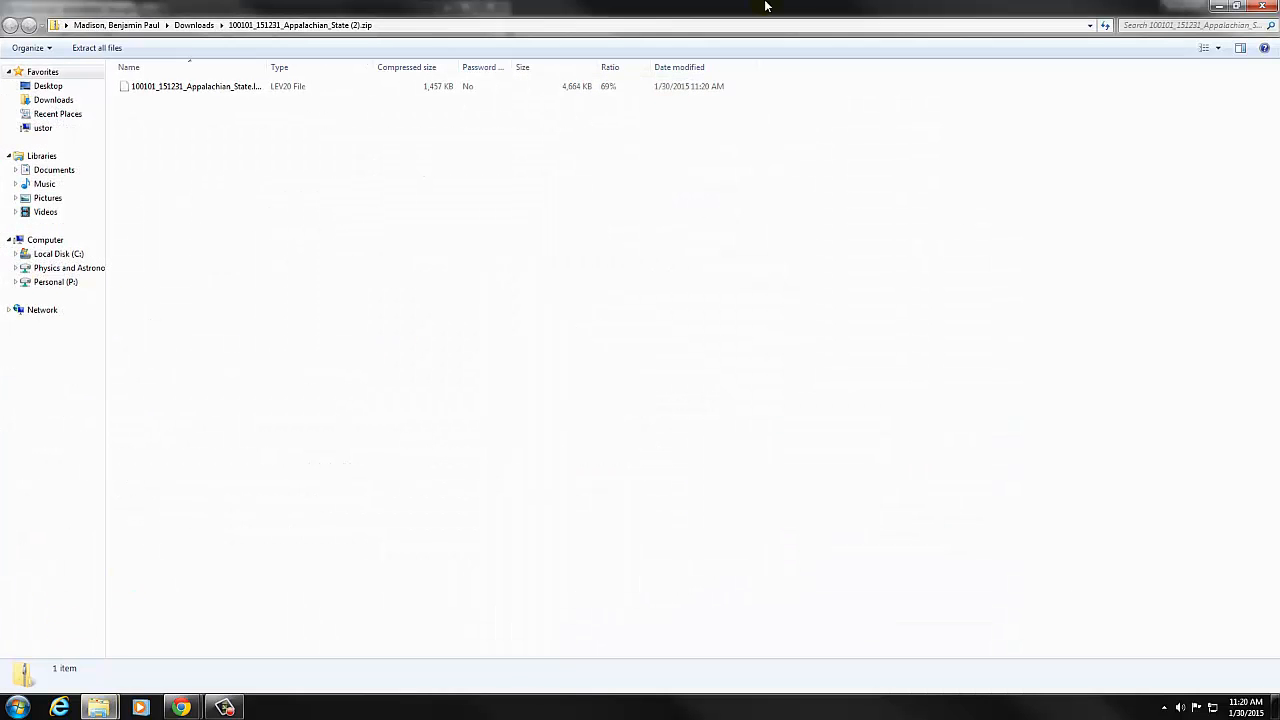
Uncover the desktop behind the archive window and copy 100101_151231_Appalachian_State.lev20 from the archive onto it.
click(1237, 8)
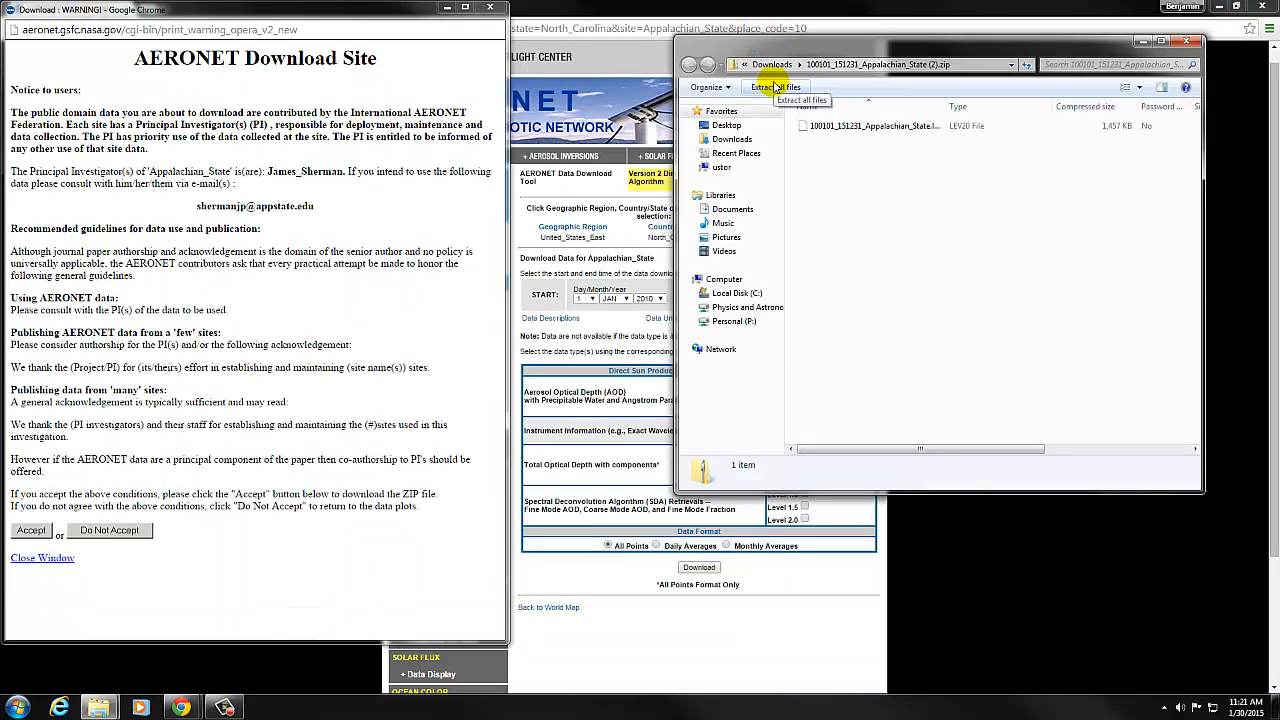
drag(886, 51, 538, 141)
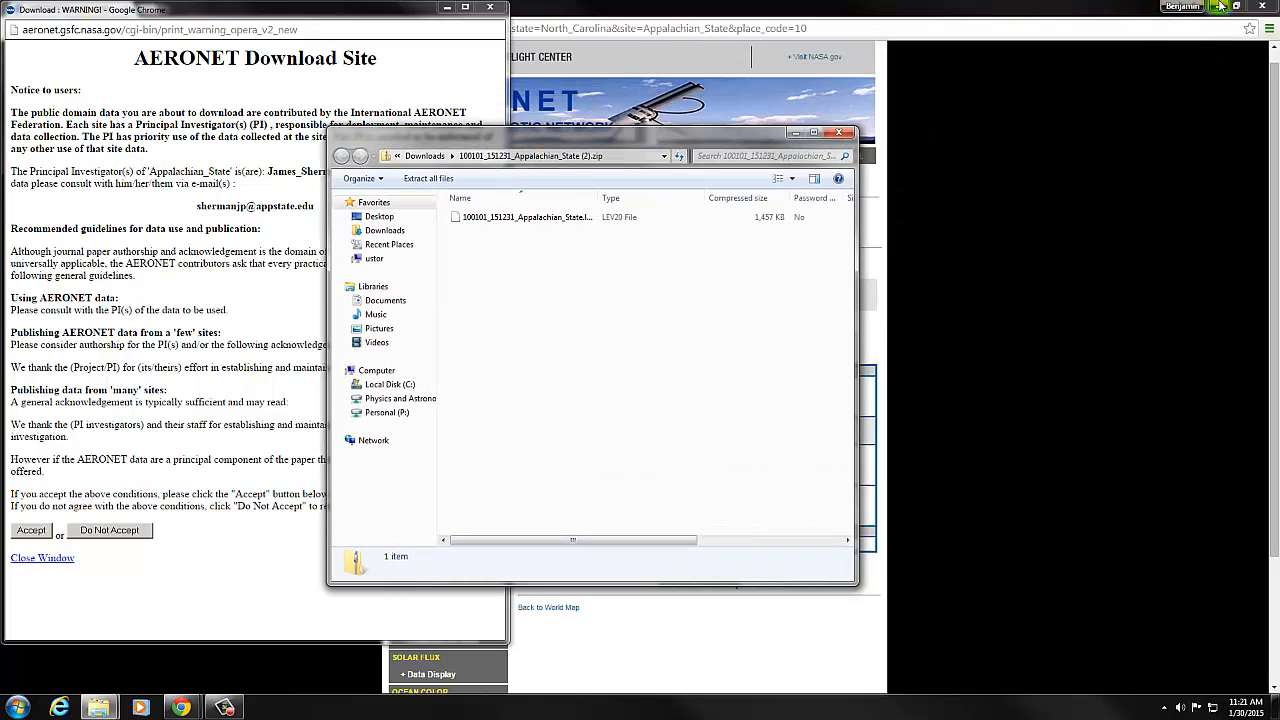
click(1220, 8)
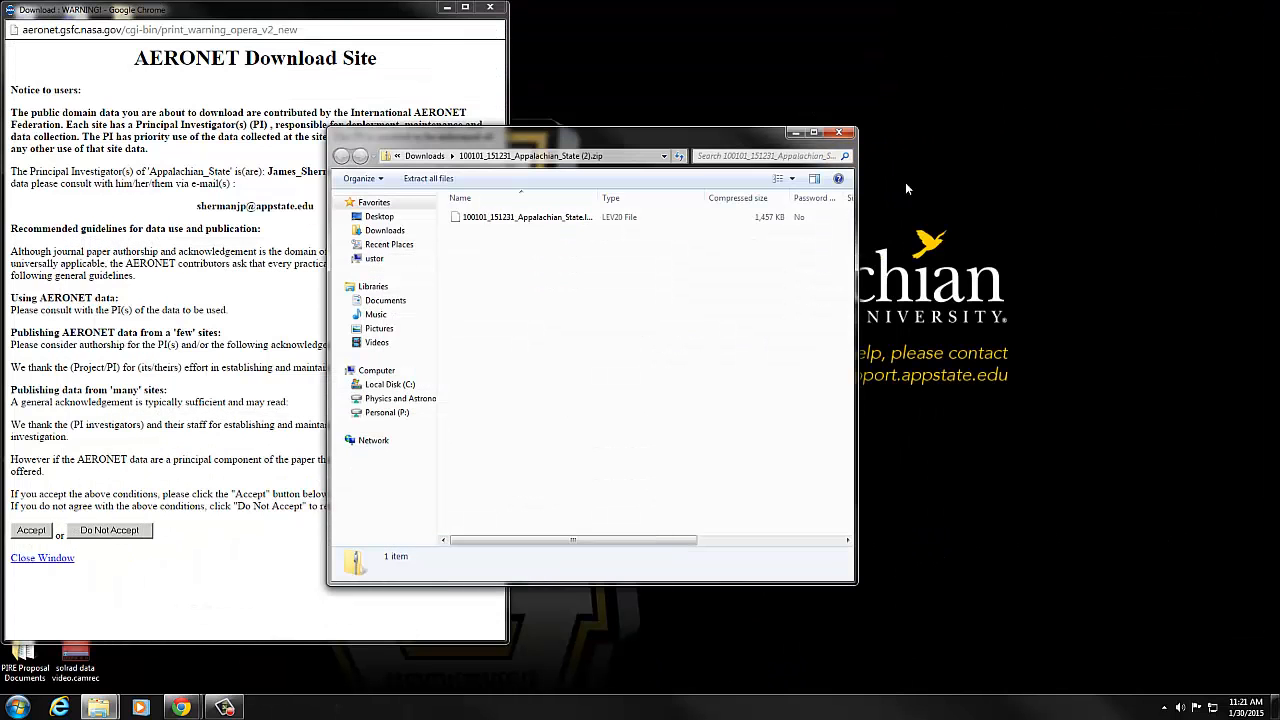
drag(491, 218, 1040, 231)
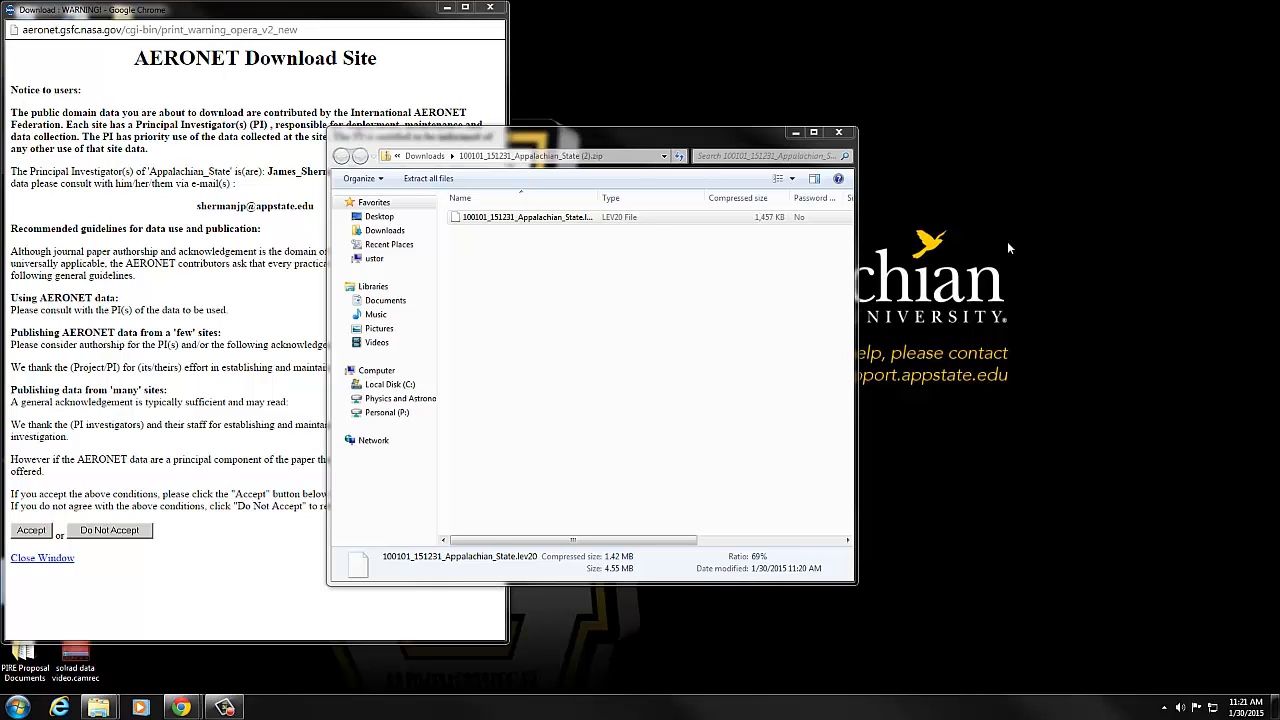
click(548, 219)
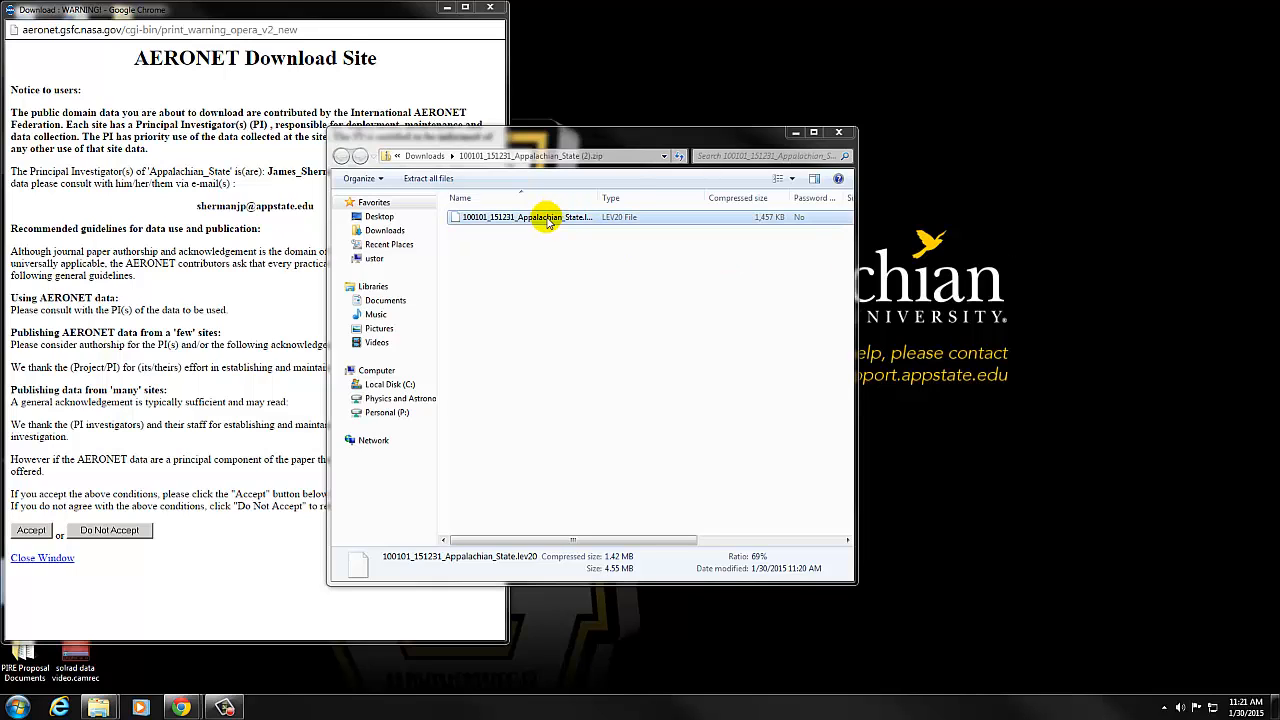
drag(548, 219, 1008, 245)
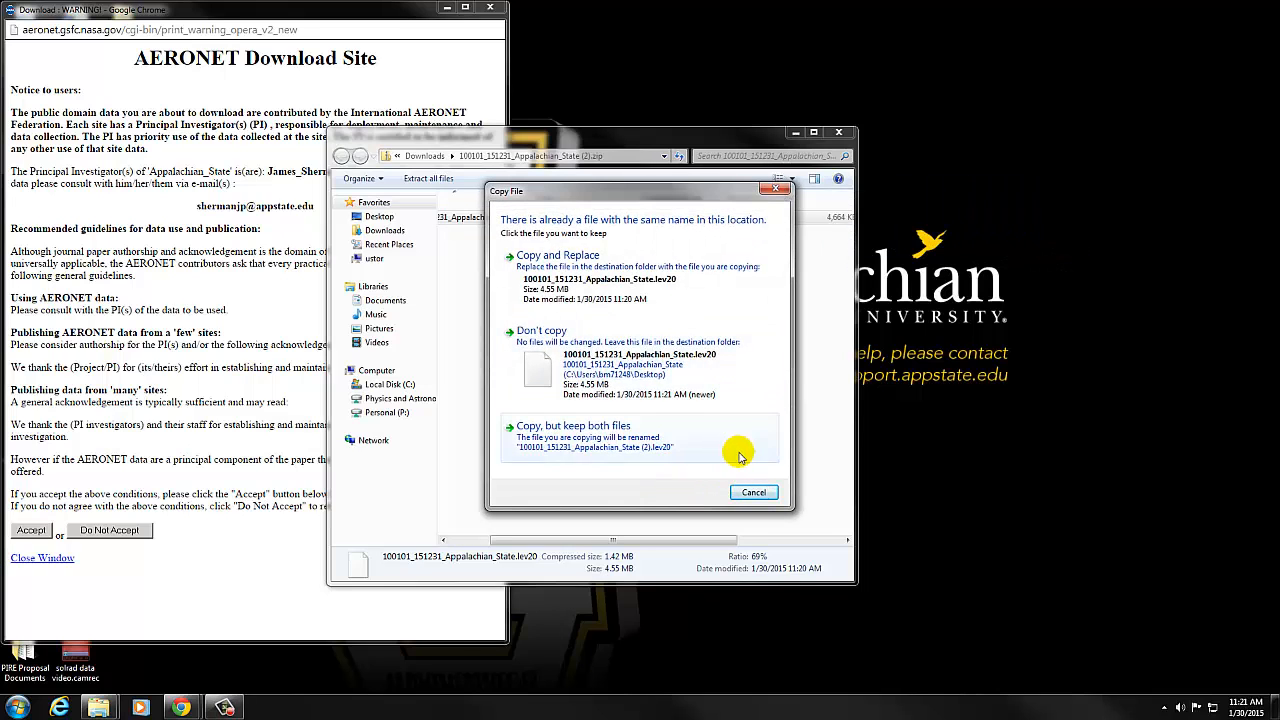
click(760, 497)
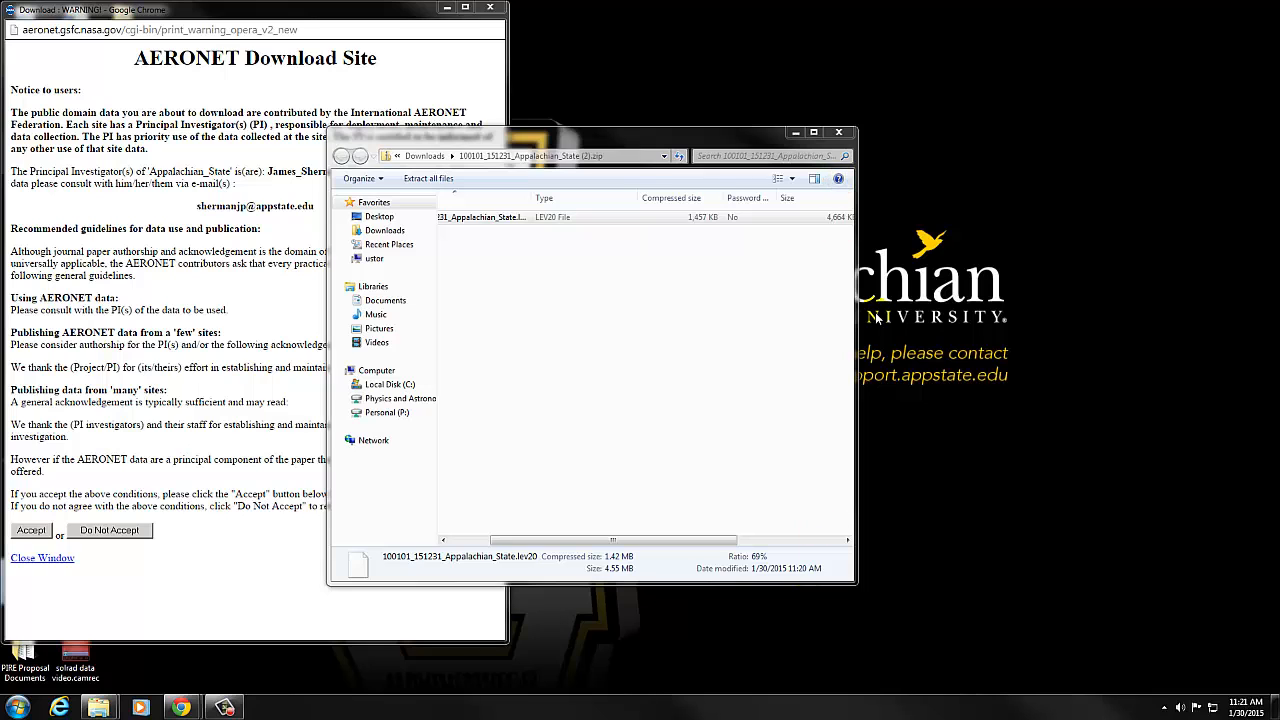
Close the zip archive window and the AERONET download notice window.
click(839, 133)
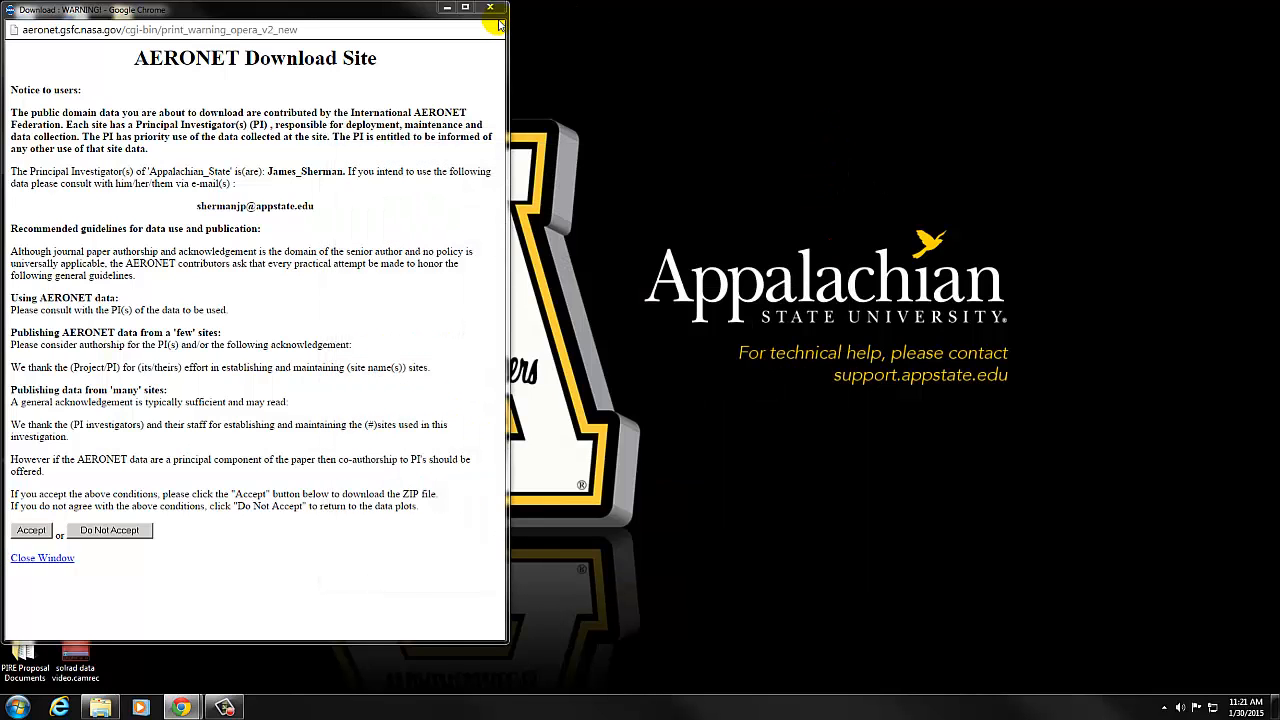
click(489, 12)
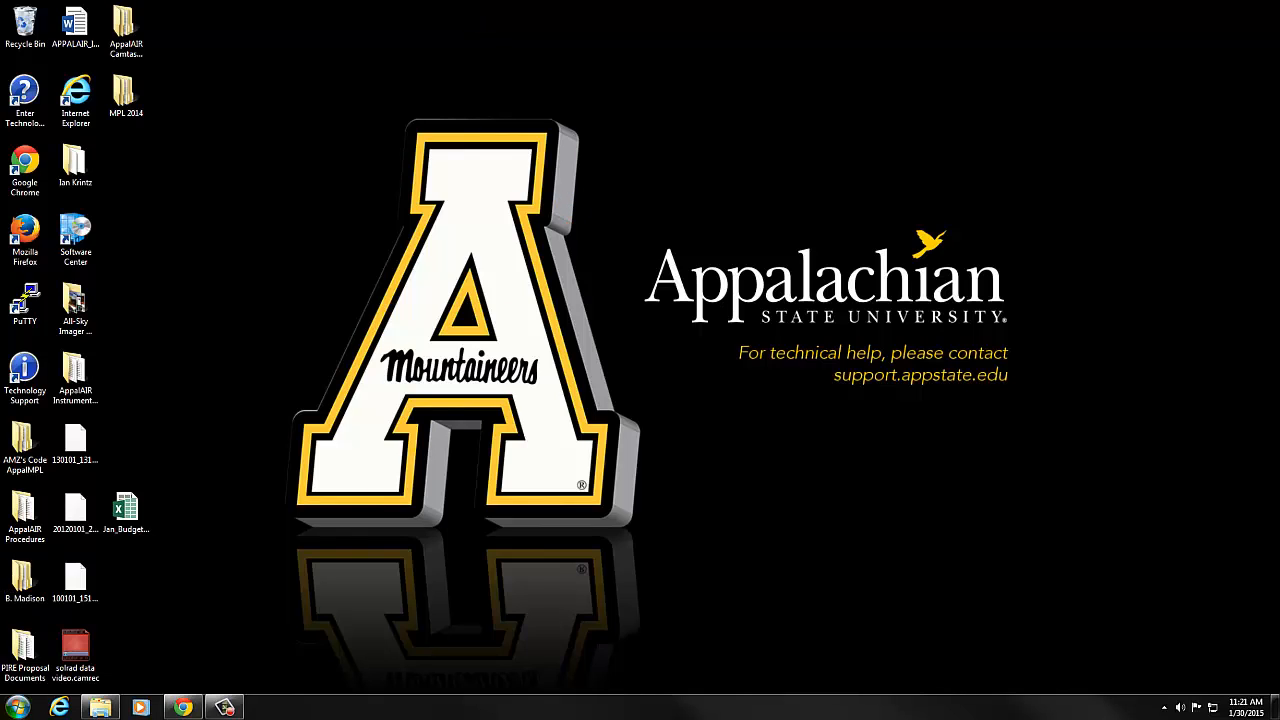
Start Excel 2013 and move its window onto the visible desktop.
click(17, 700)
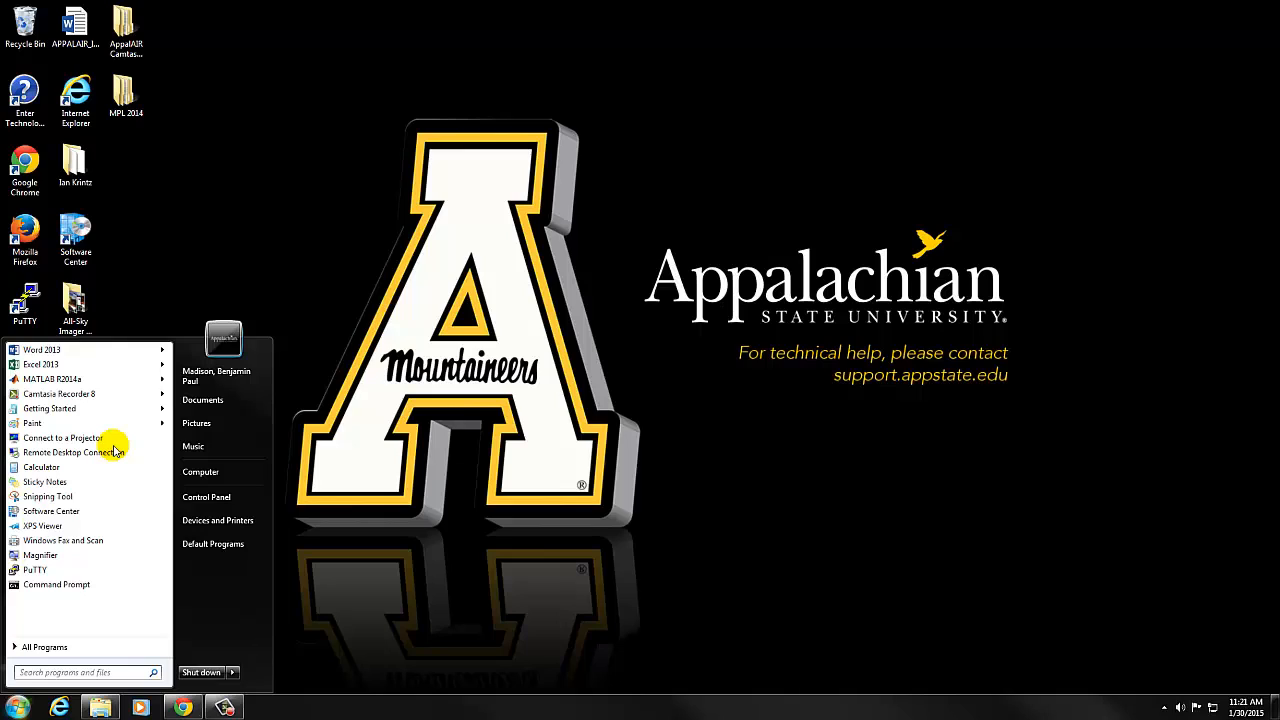
click(130, 364)
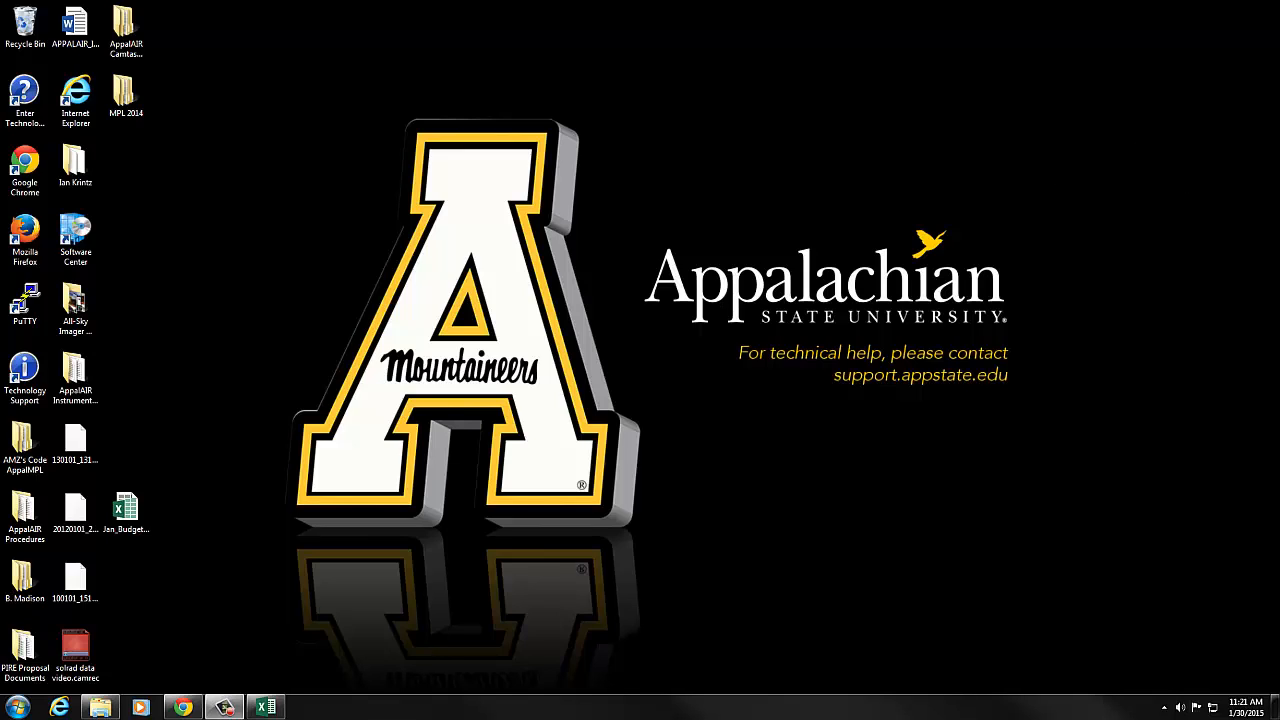
drag(1279, 100, 464, 129)
Open 100101_151231_Appalachian_State.lev20 from the computer's Desktop folder, with the file type filter set to All Files.
click(199, 136)
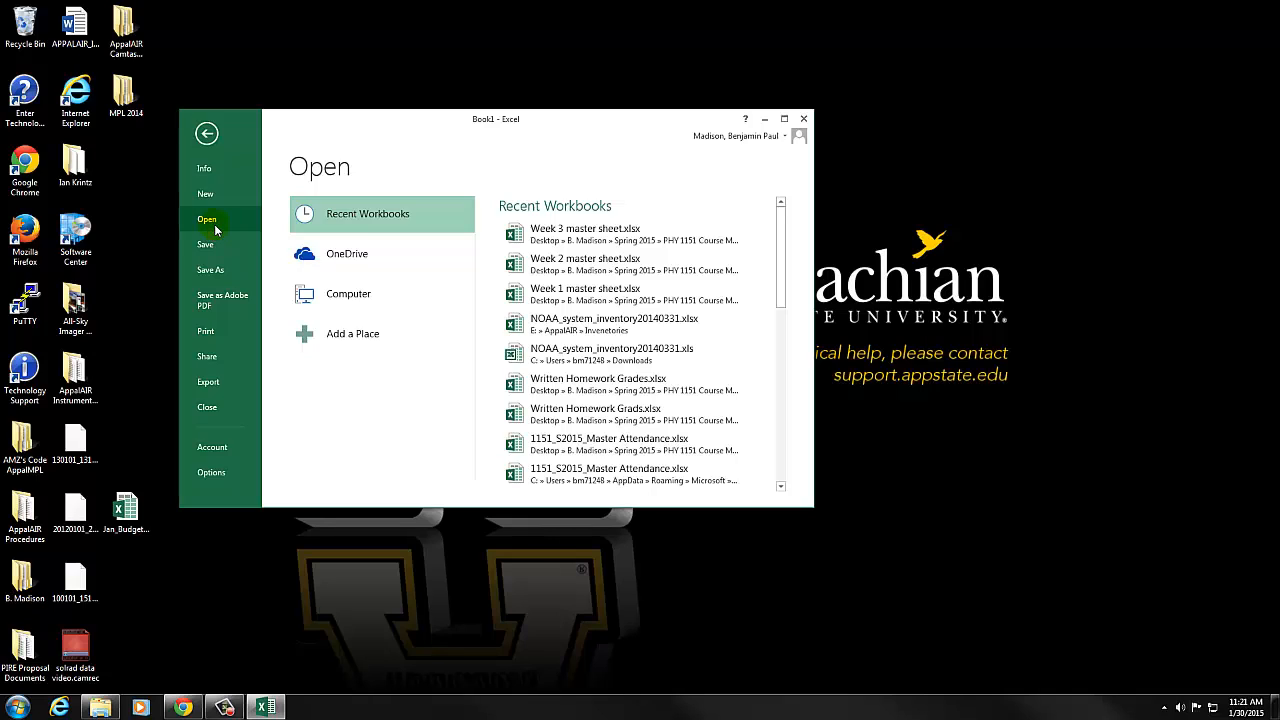
click(326, 298)
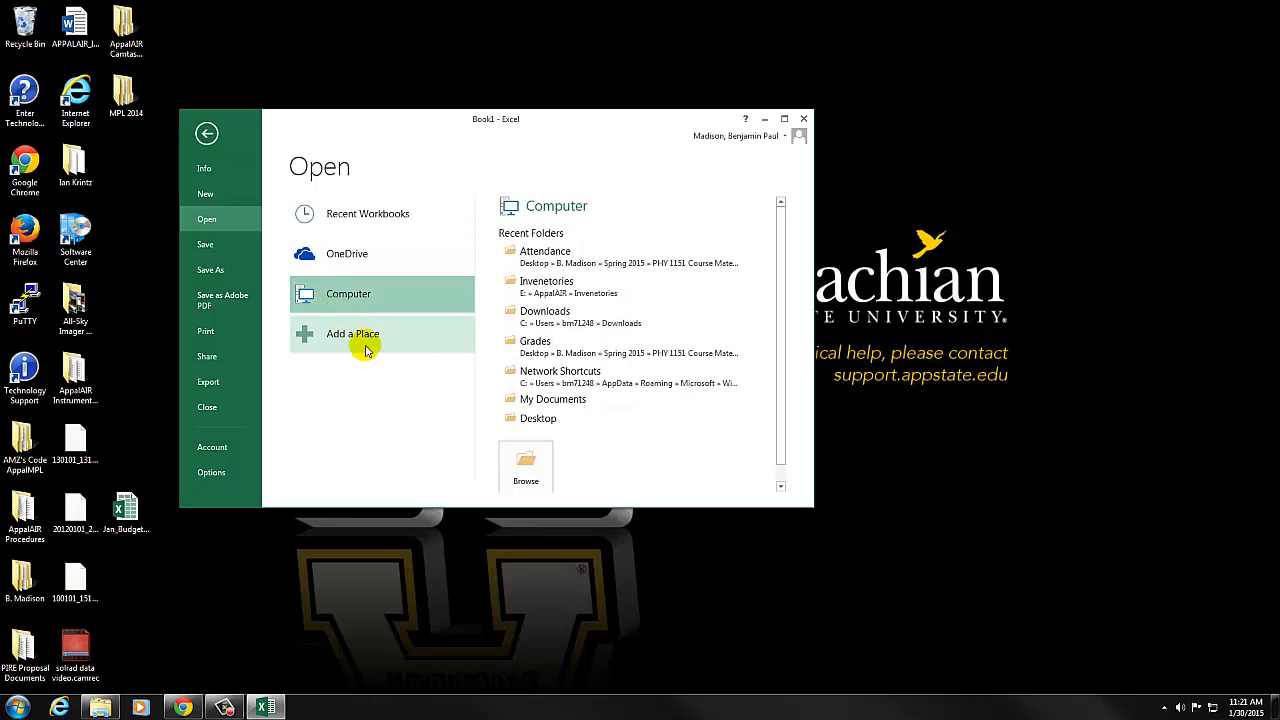
click(550, 420)
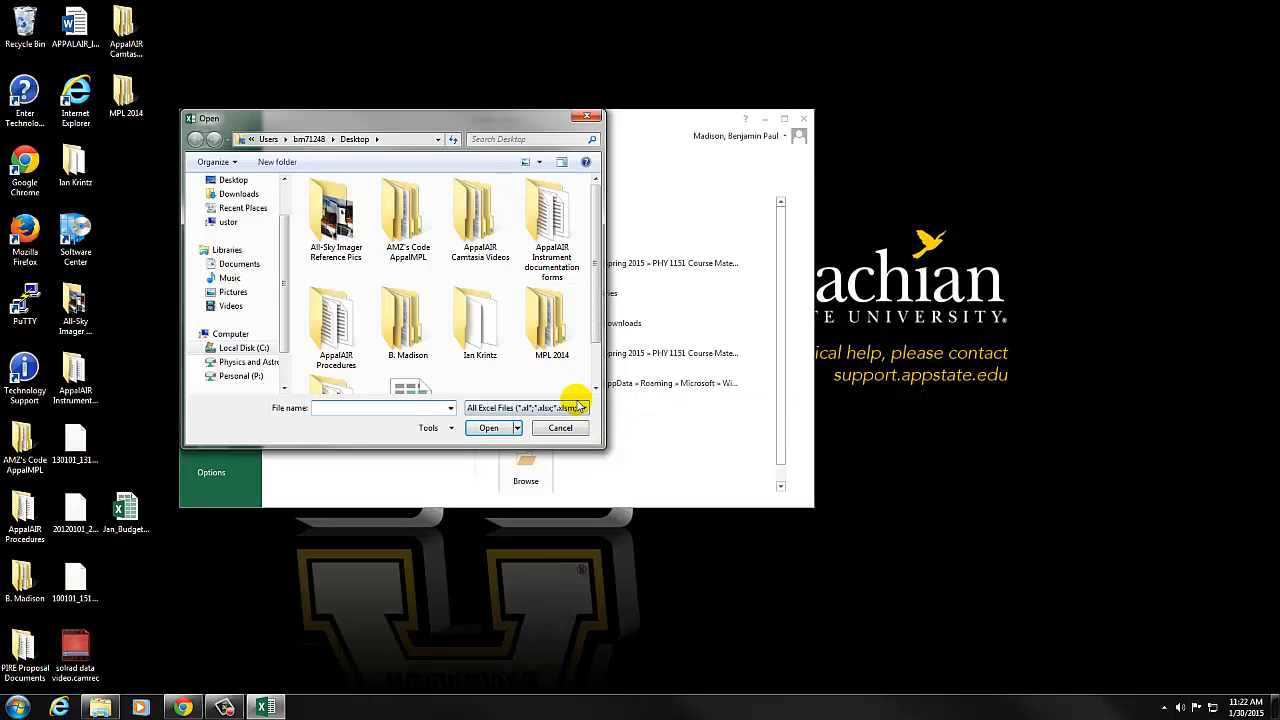
click(580, 409)
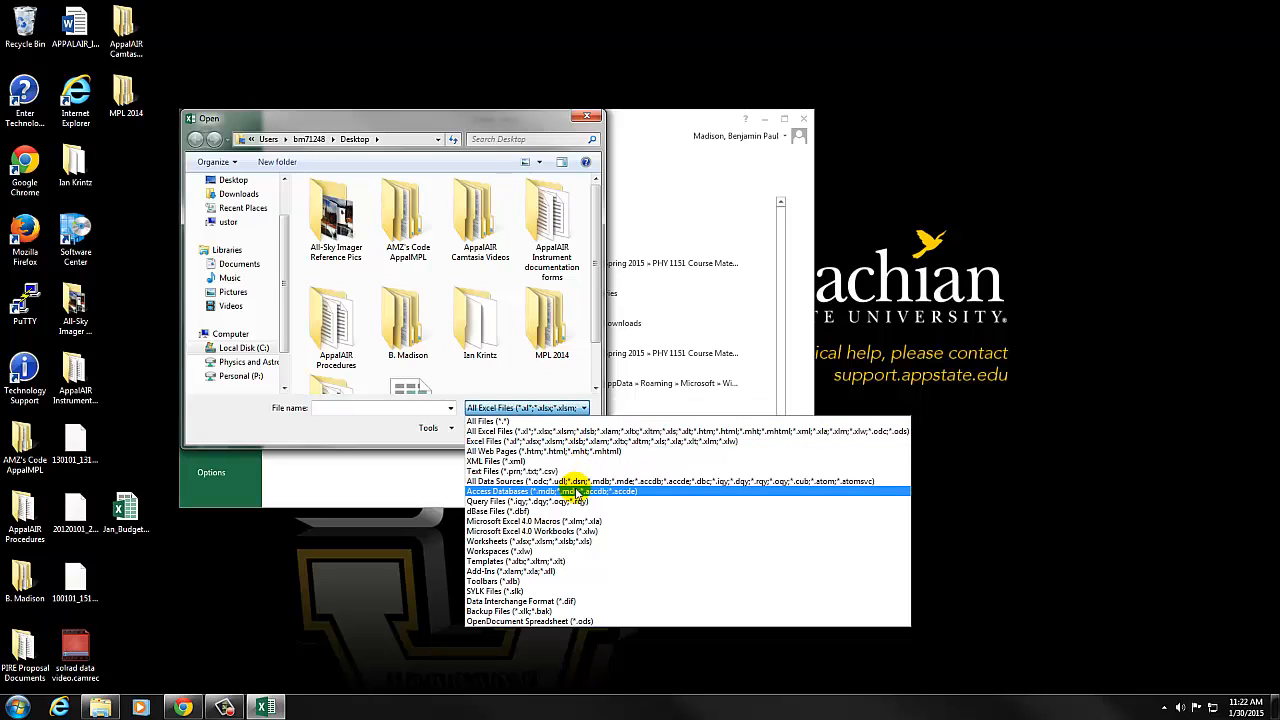
click(585, 421)
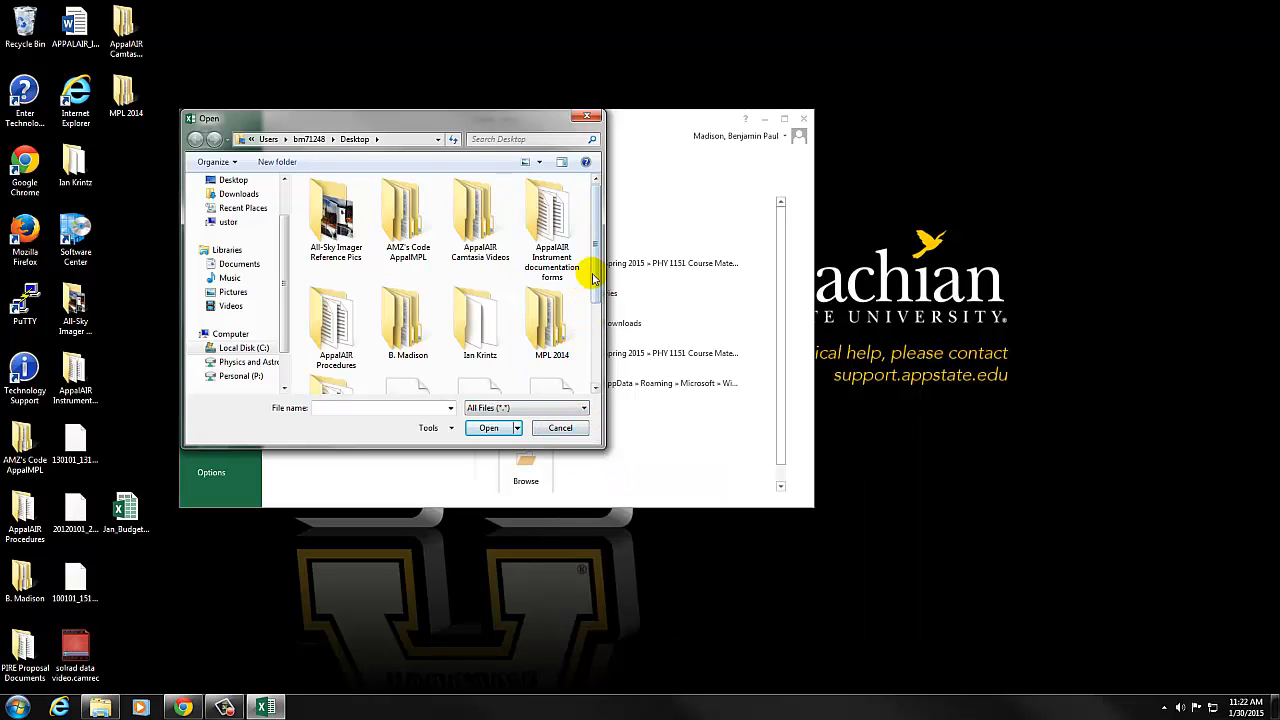
drag(596, 277, 597, 335)
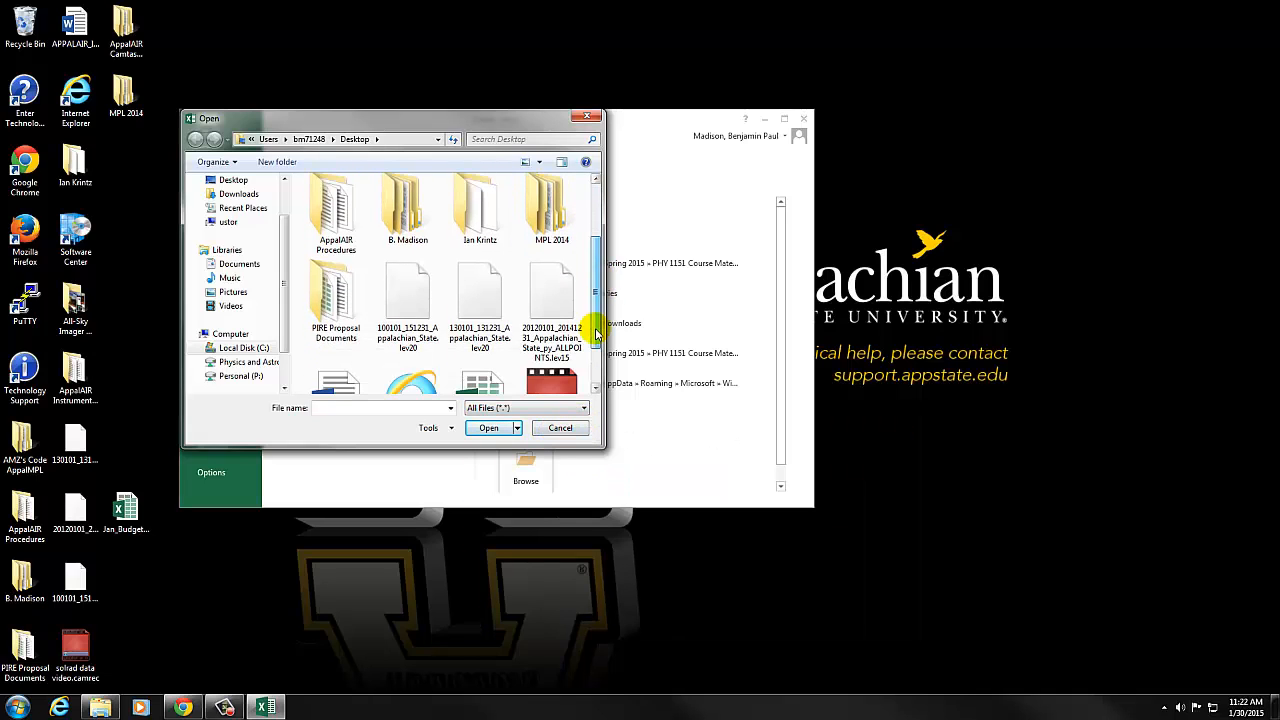
double_click(410, 312)
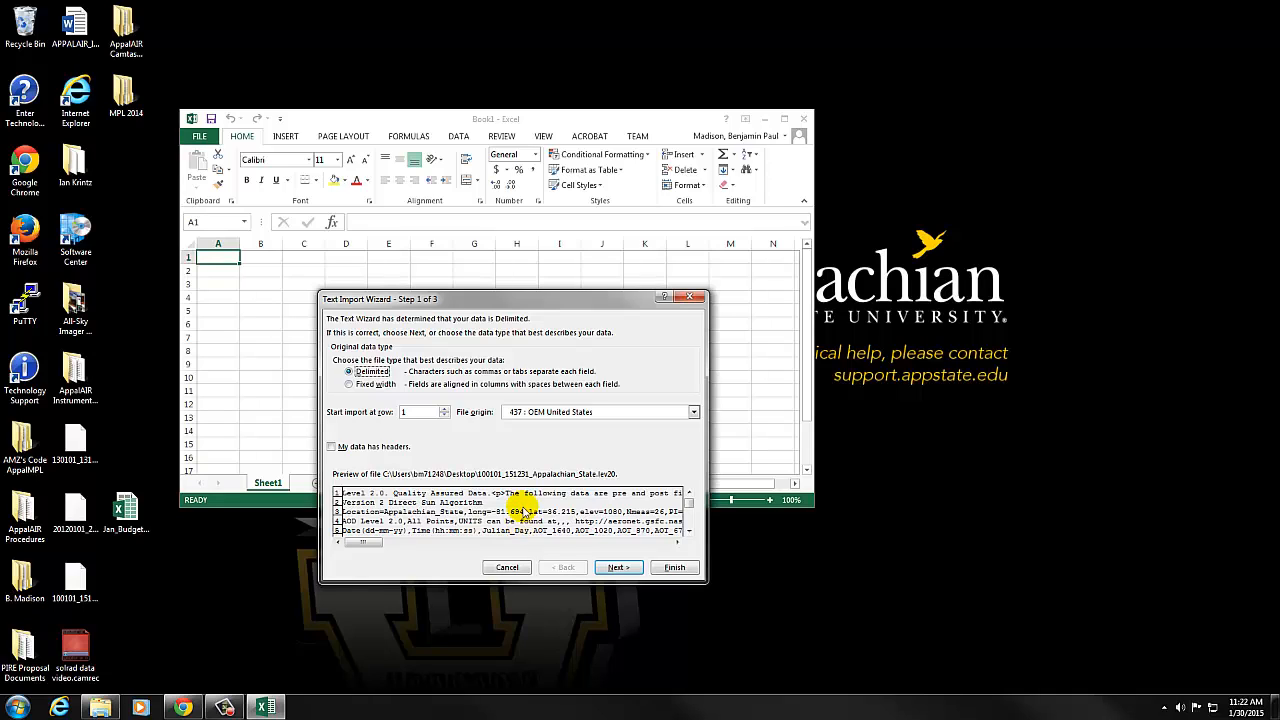
Check the first lines of the file preview, keep the Delimited data type and continue to the delimiter settings.
click(689, 533)
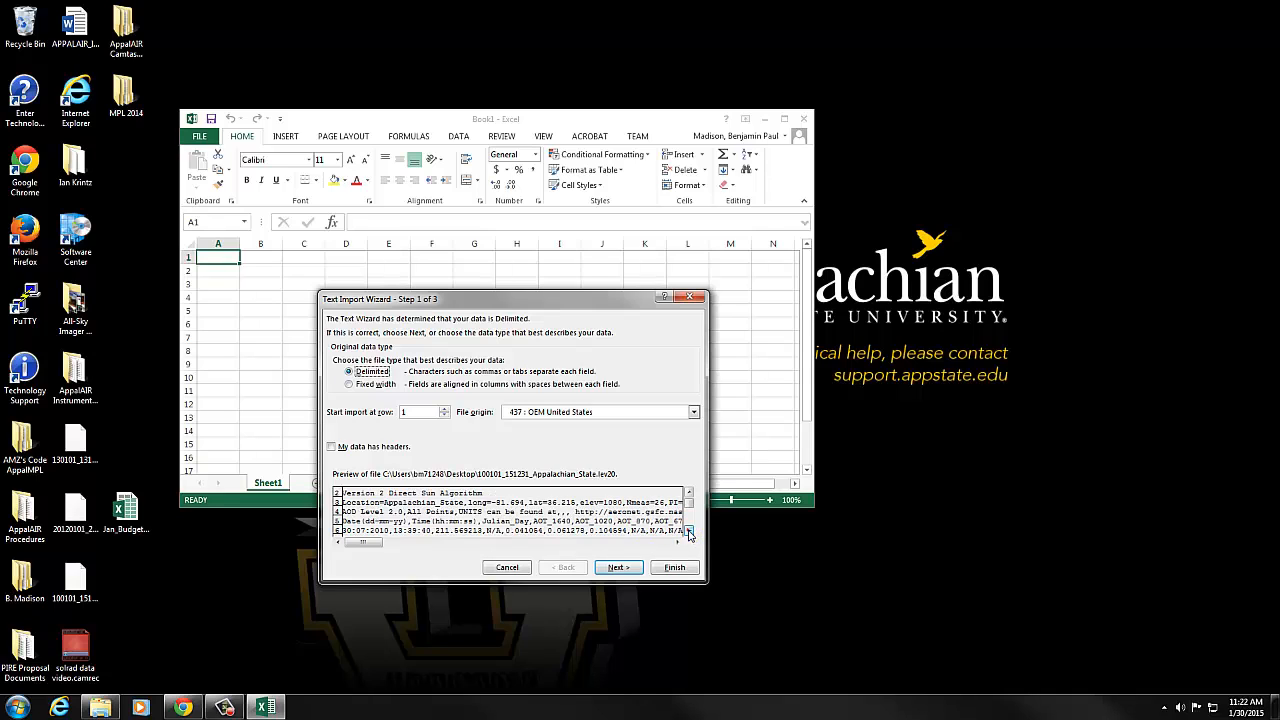
click(689, 533)
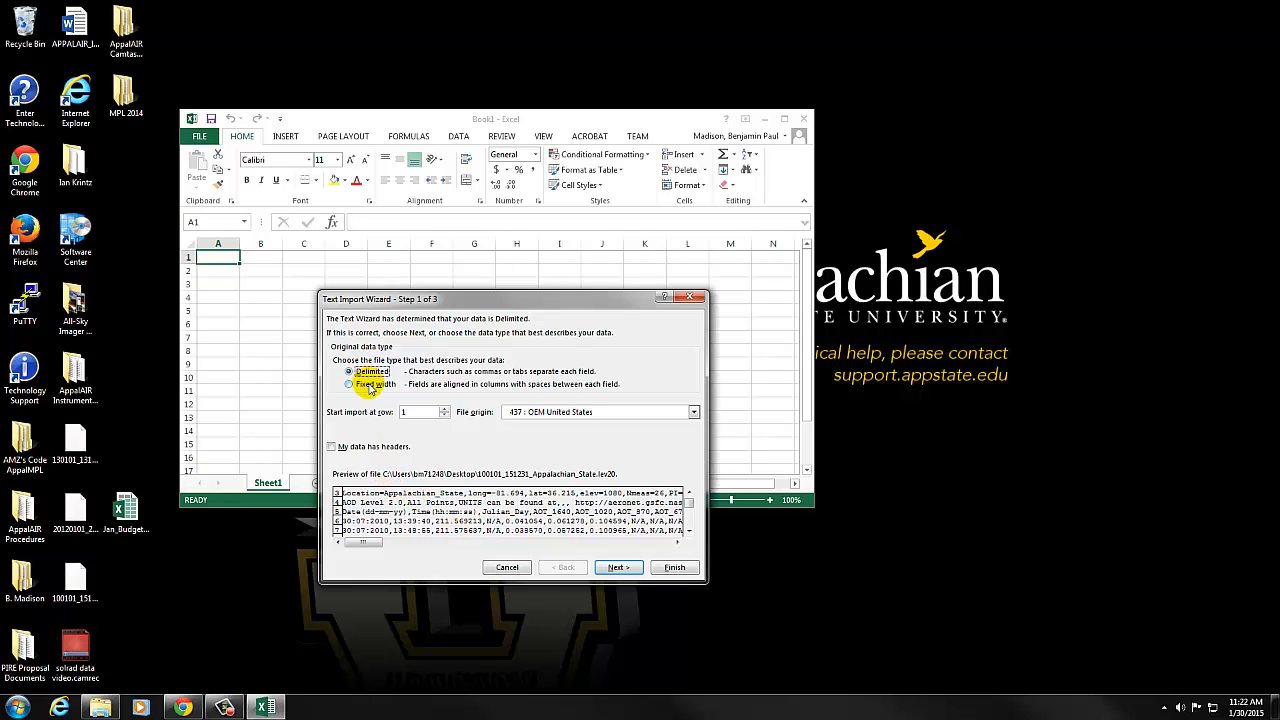
click(620, 567)
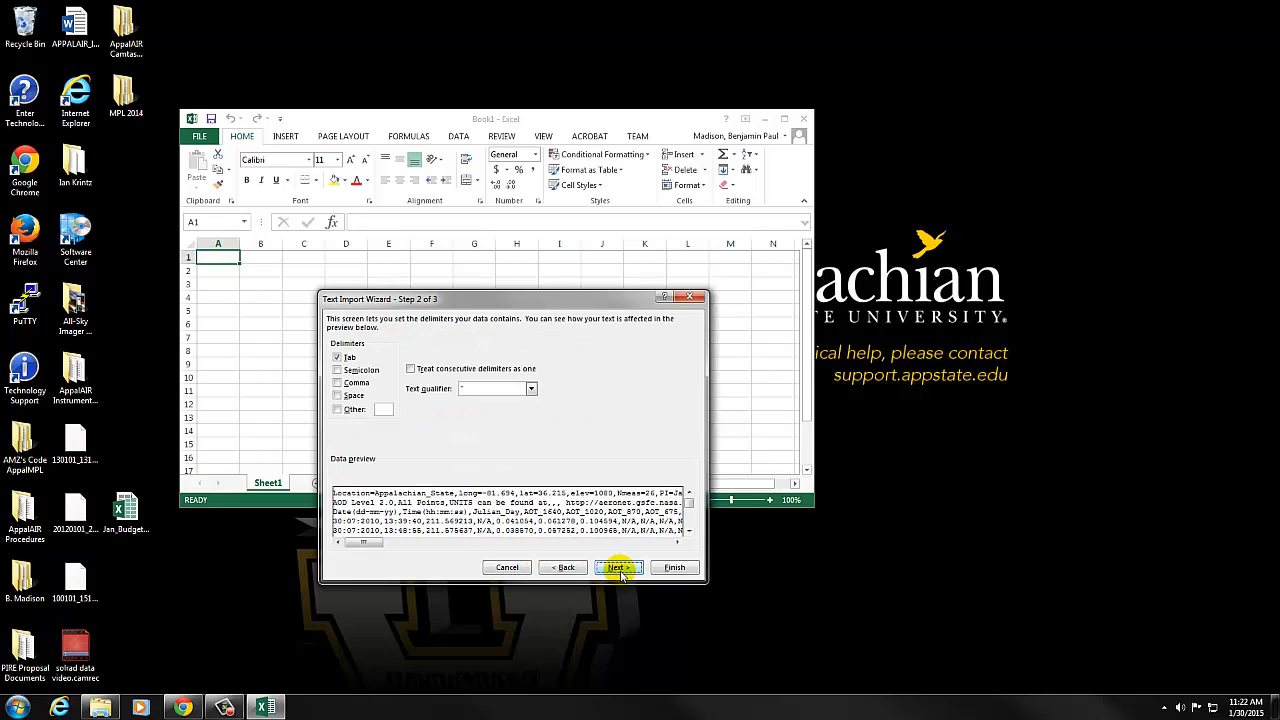
Make comma the only delimiter instead of tab, treat consecutive delimiters as one, set the text qualifier to none and continue.
click(337, 357)
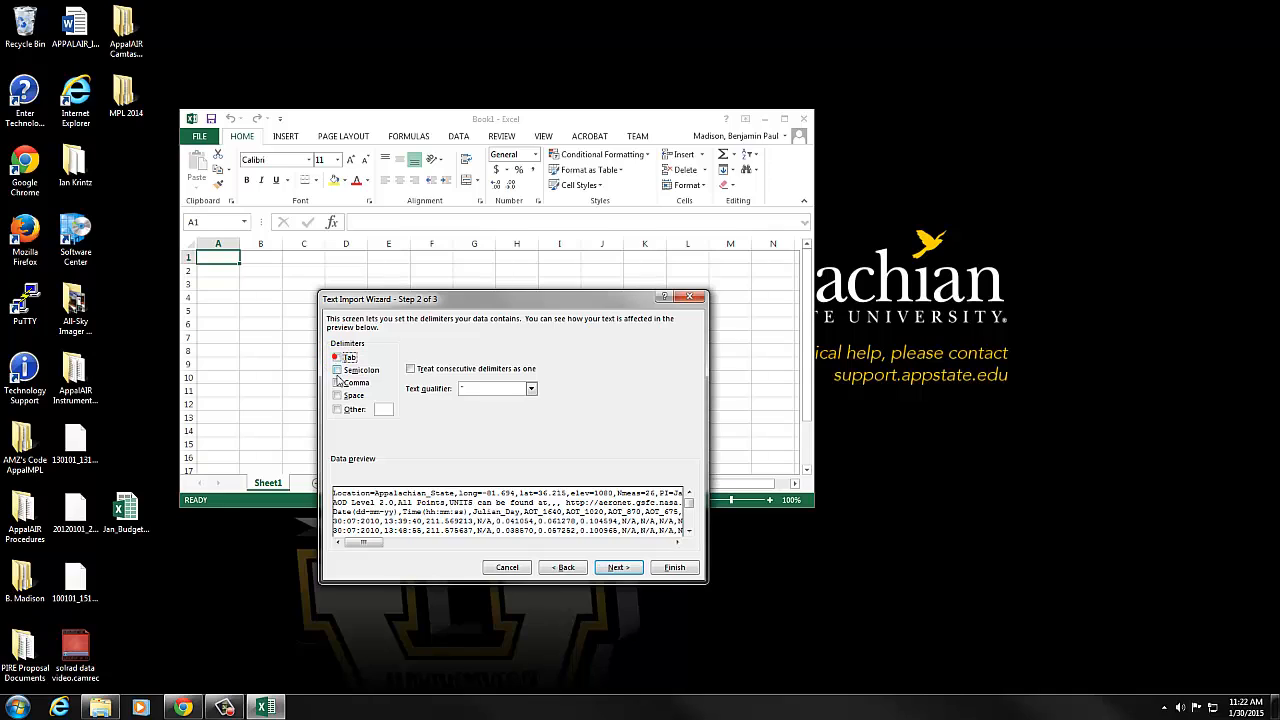
click(338, 383)
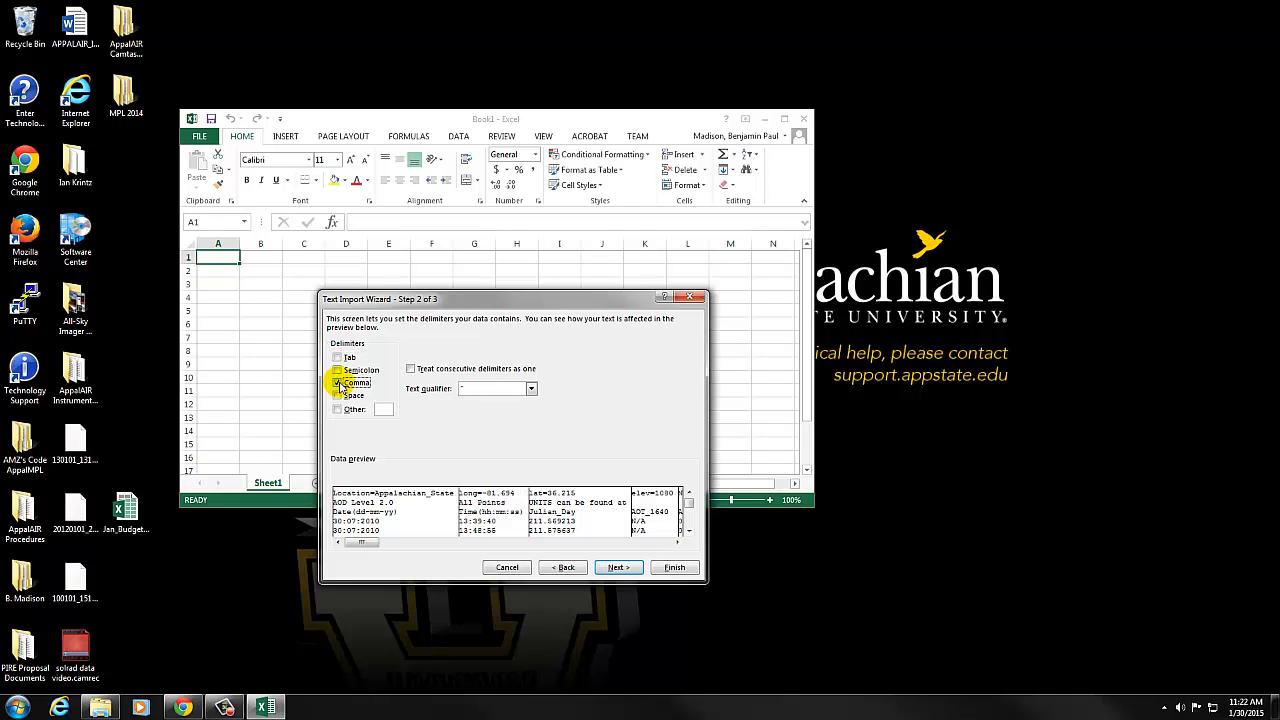
click(410, 369)
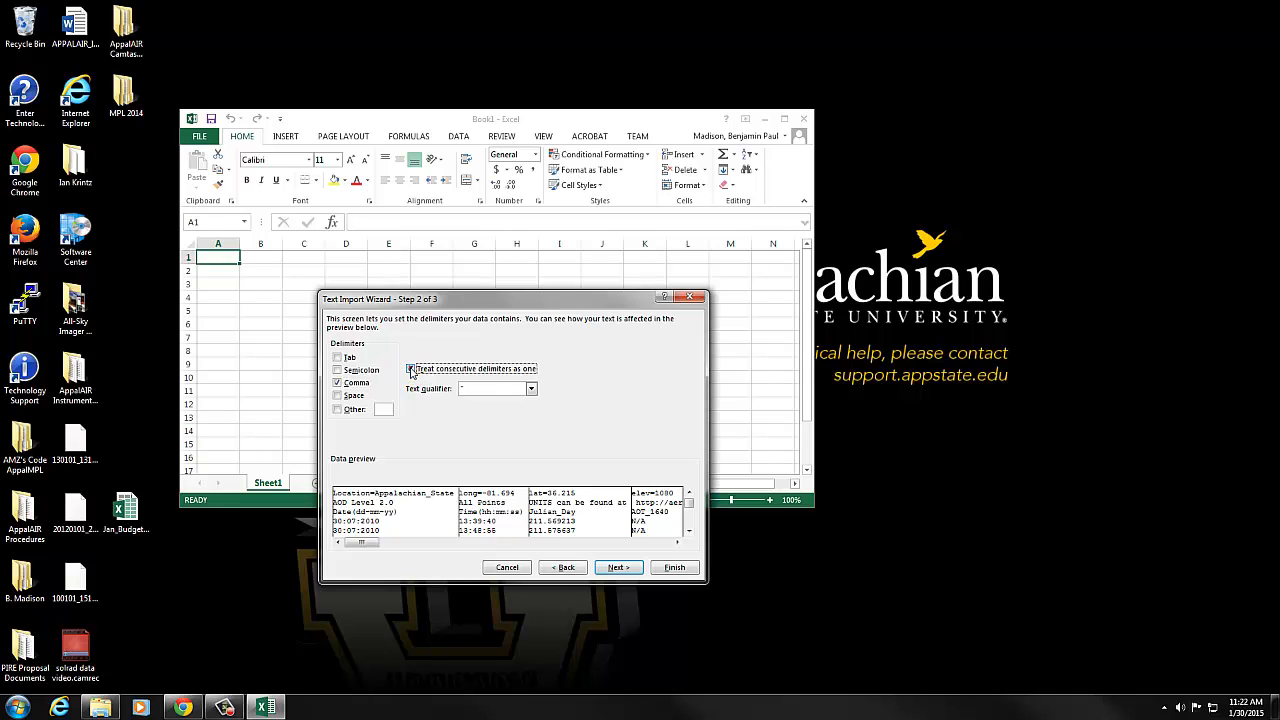
click(531, 389)
click(516, 419)
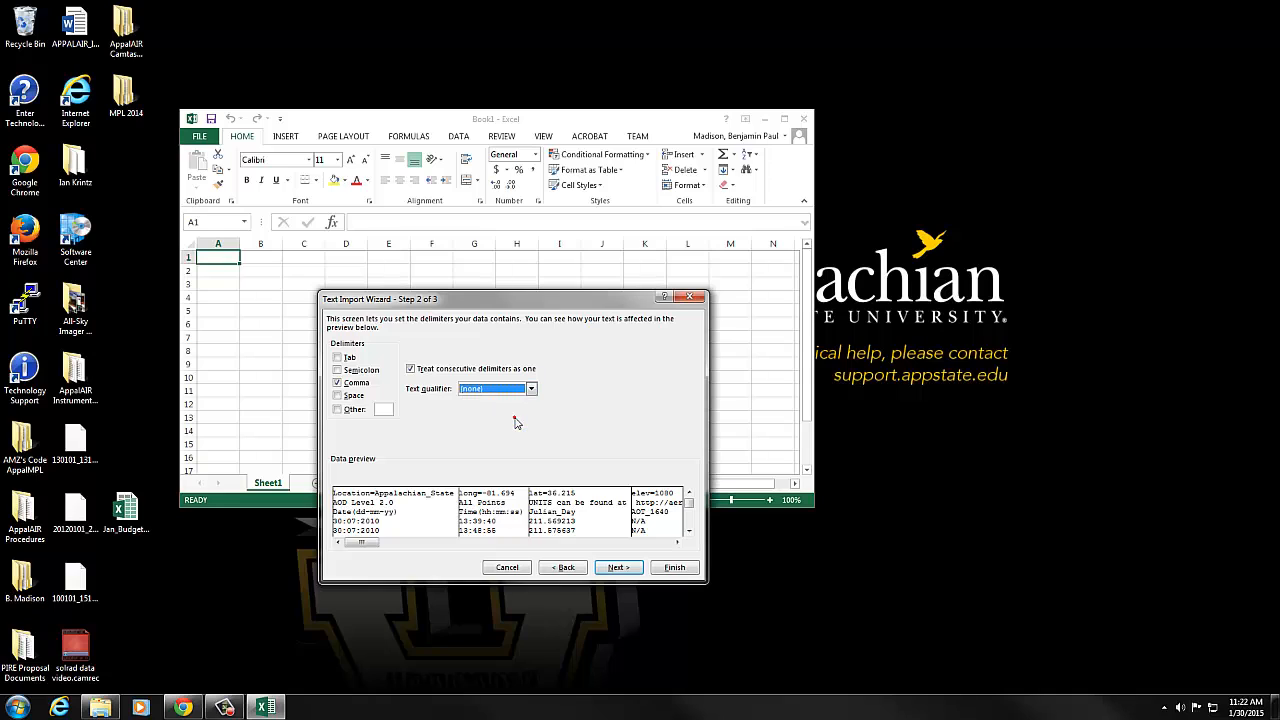
click(618, 569)
click(619, 575)
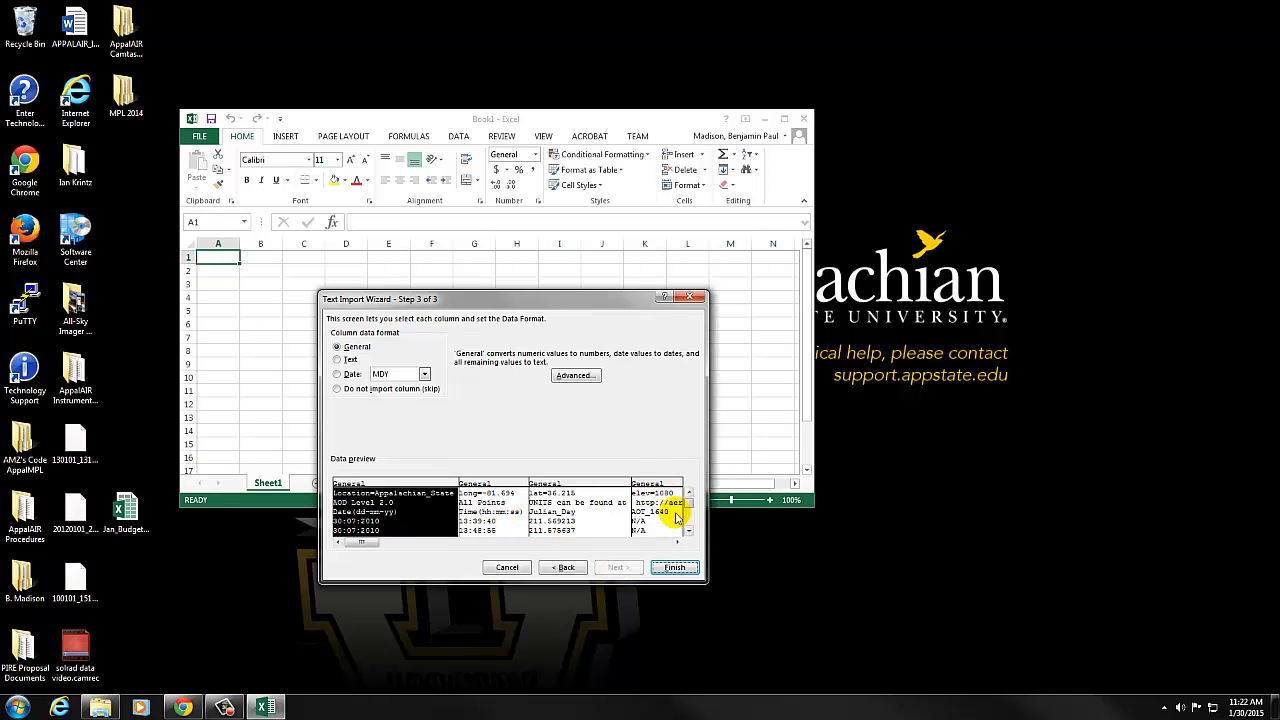
Check the date order in the data preview, format the first column as Date DMY and finish the import.
drag(689, 507, 688, 522)
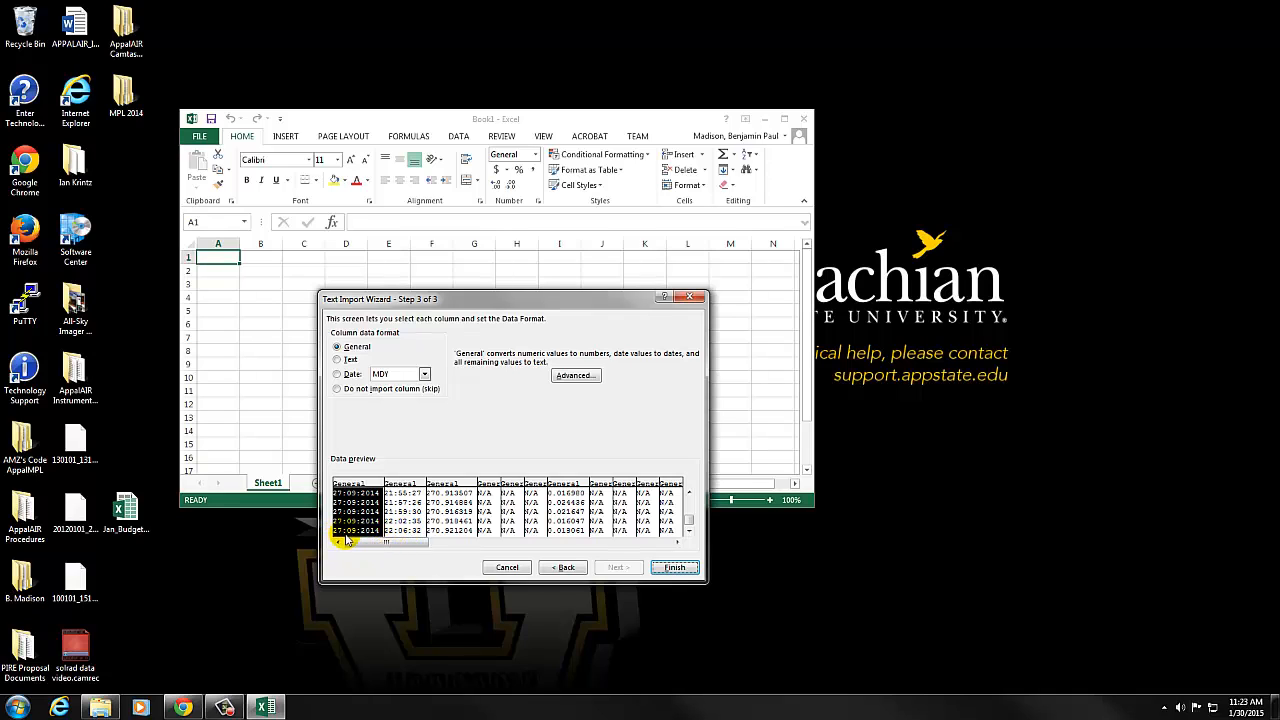
click(337, 373)
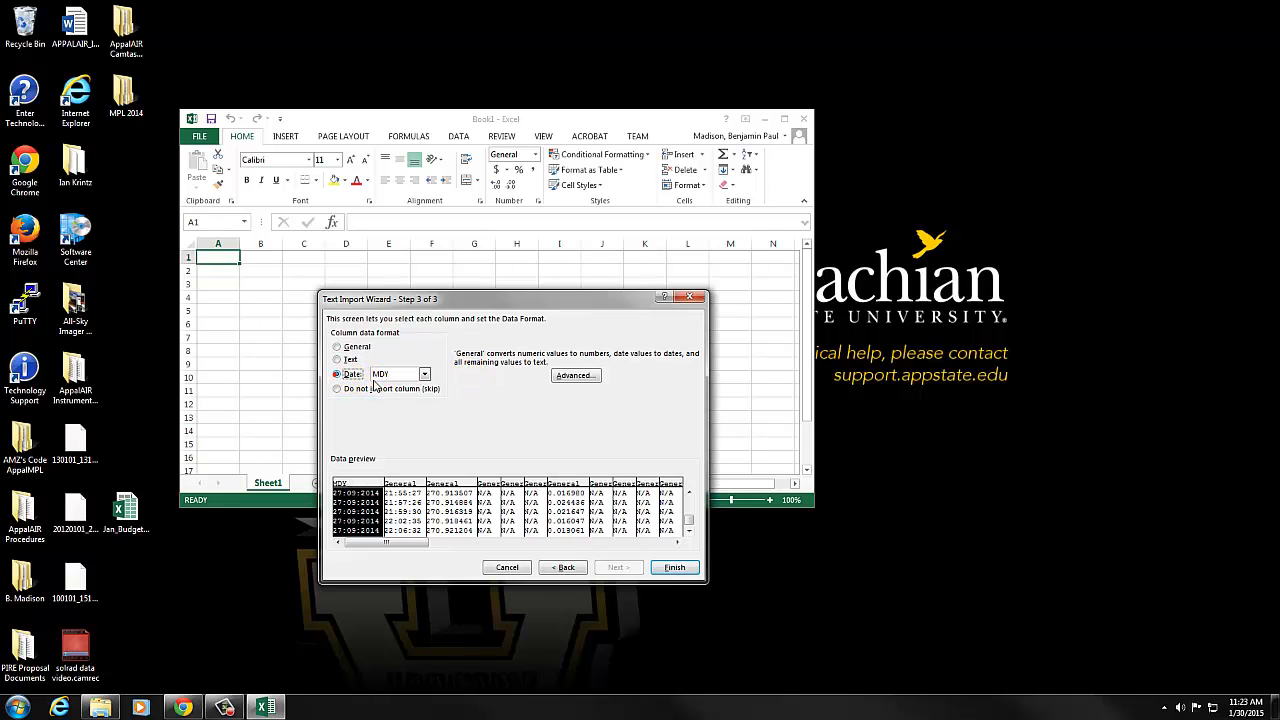
click(424, 374)
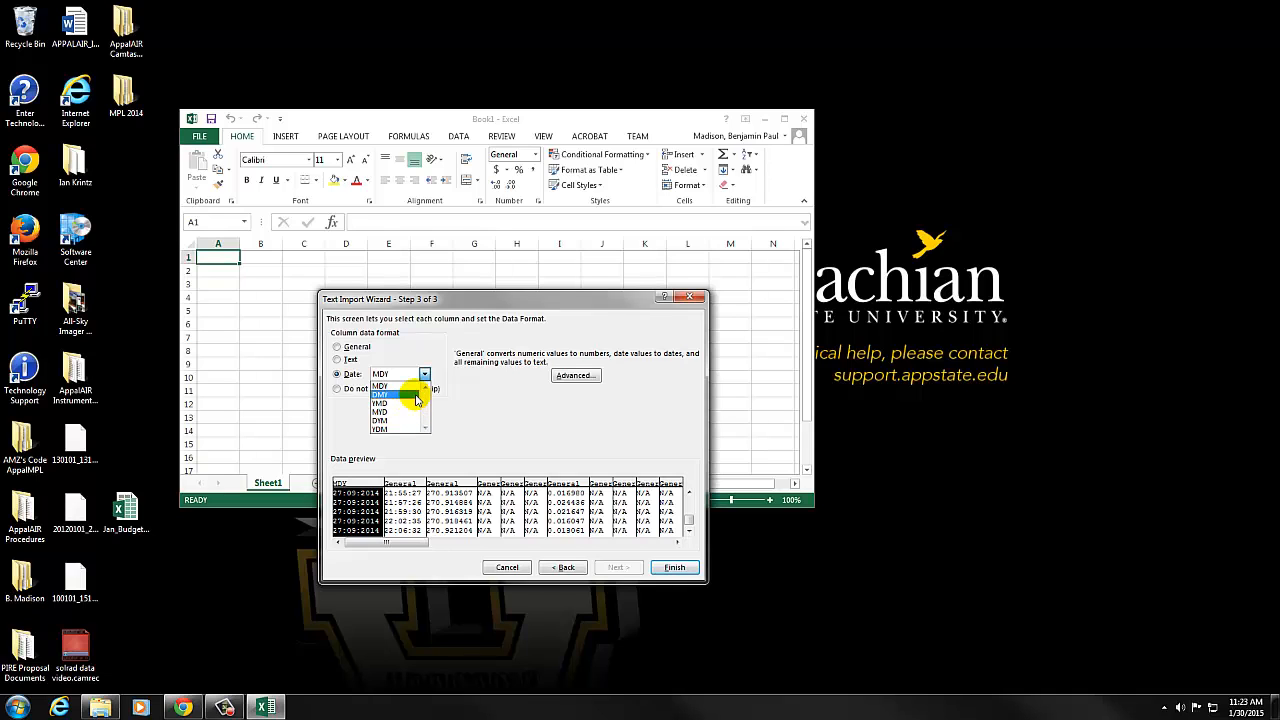
click(412, 395)
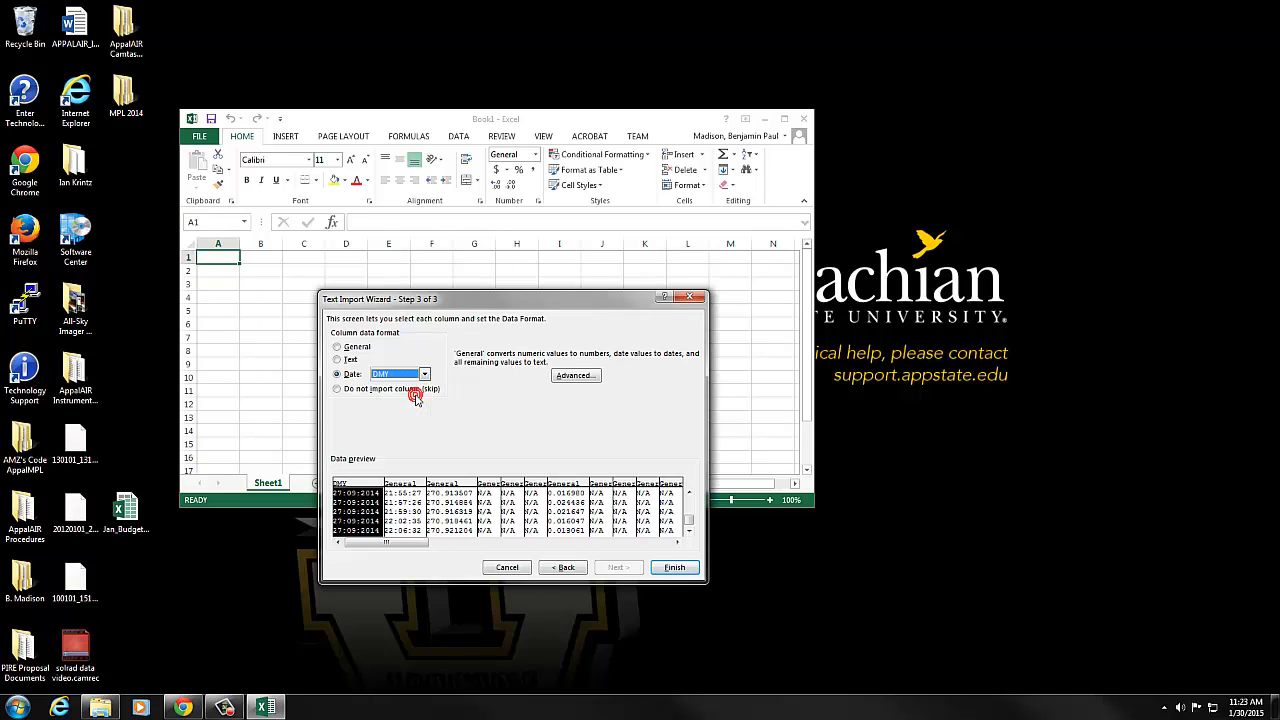
click(672, 567)
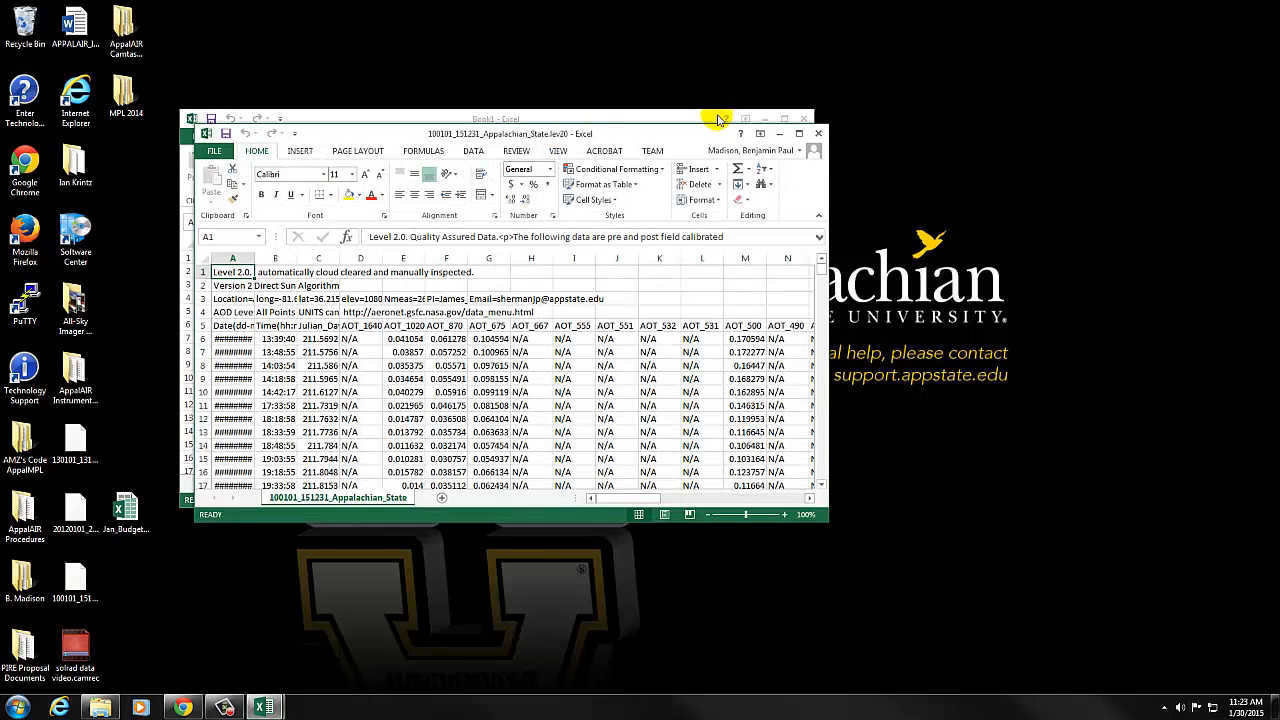
Maximize the imported workbook window and widen column A enough to show the full dates.
click(798, 133)
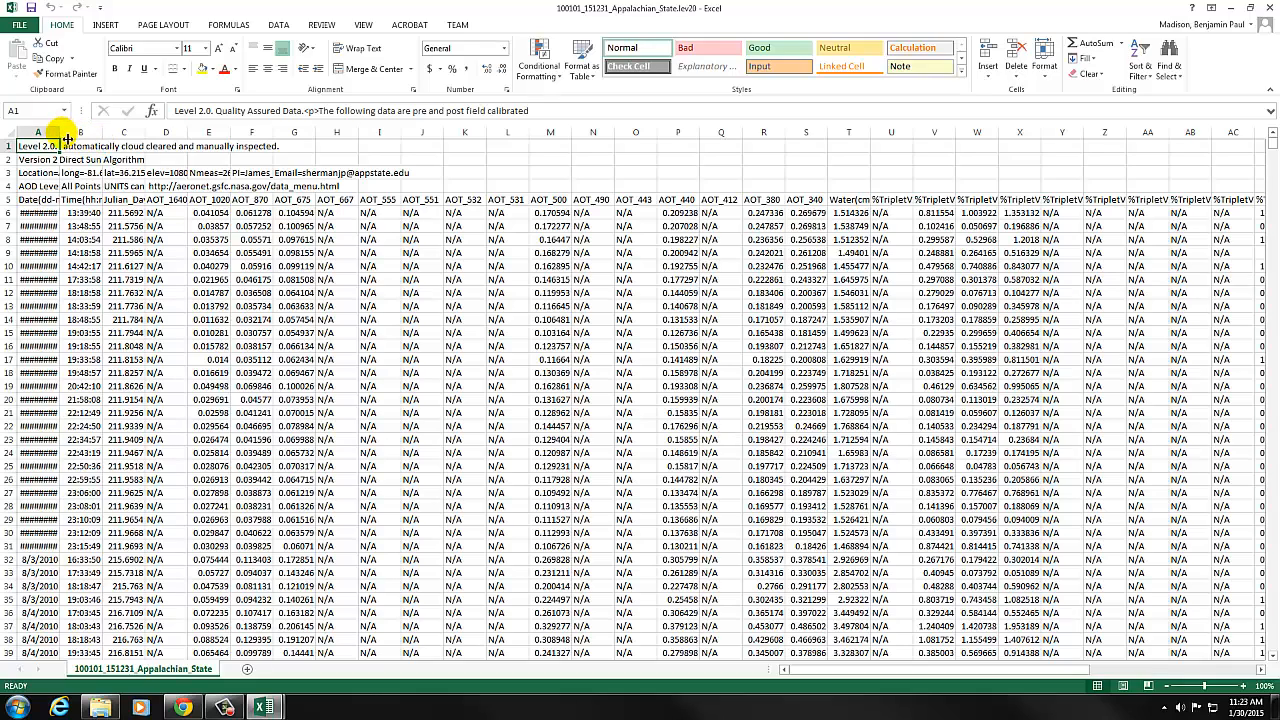
drag(62, 138, 136, 135)
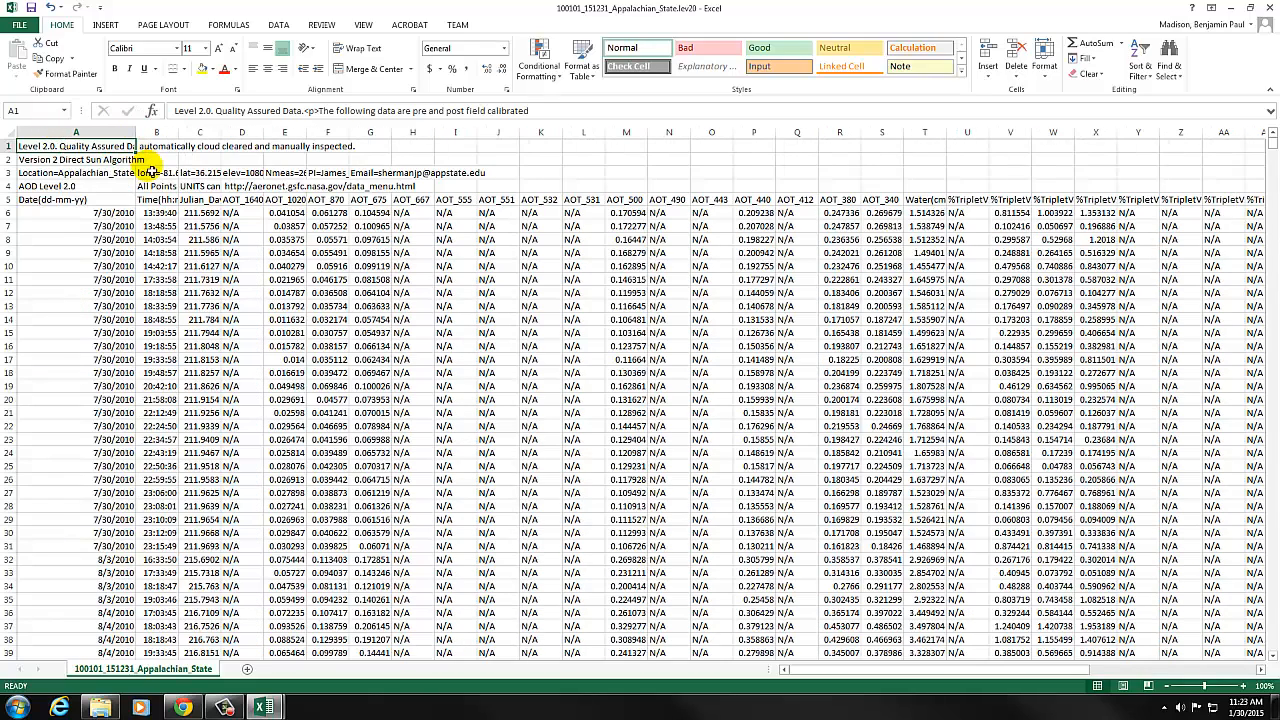
Examine the first and last dates in column A to find the period covered, then return to the header rows.
click(108, 216)
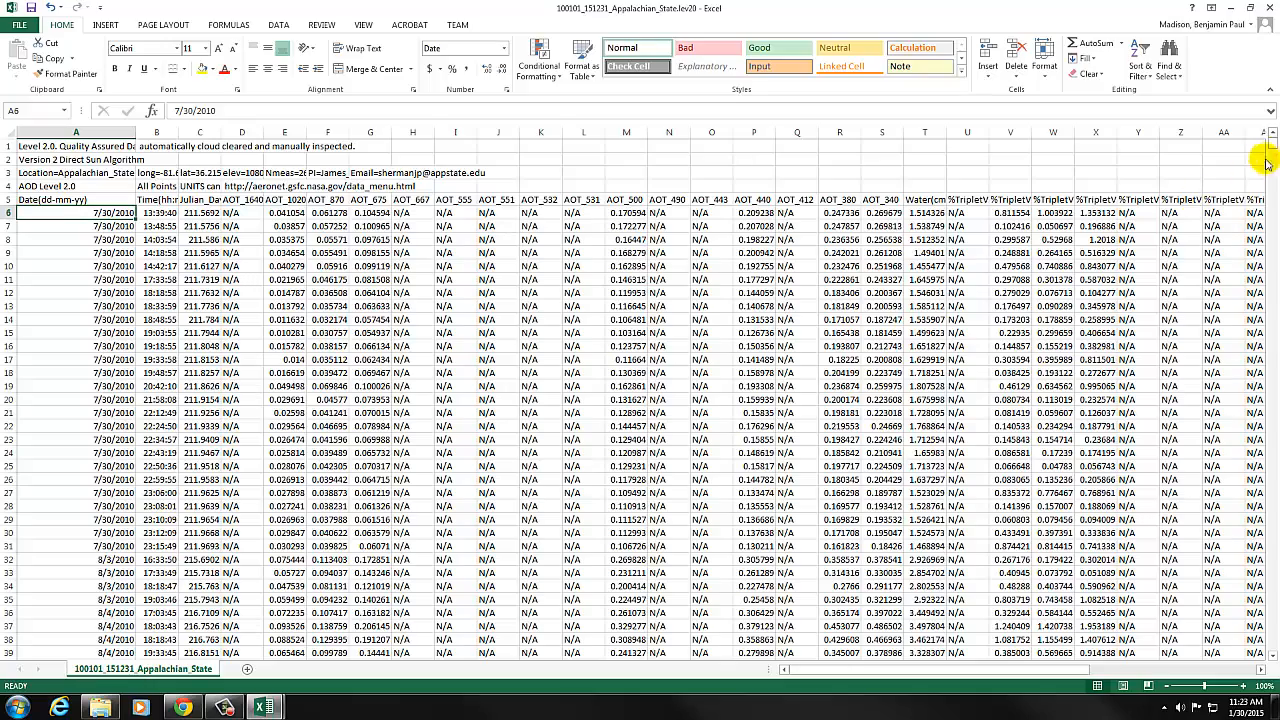
drag(1273, 148, 1273, 648)
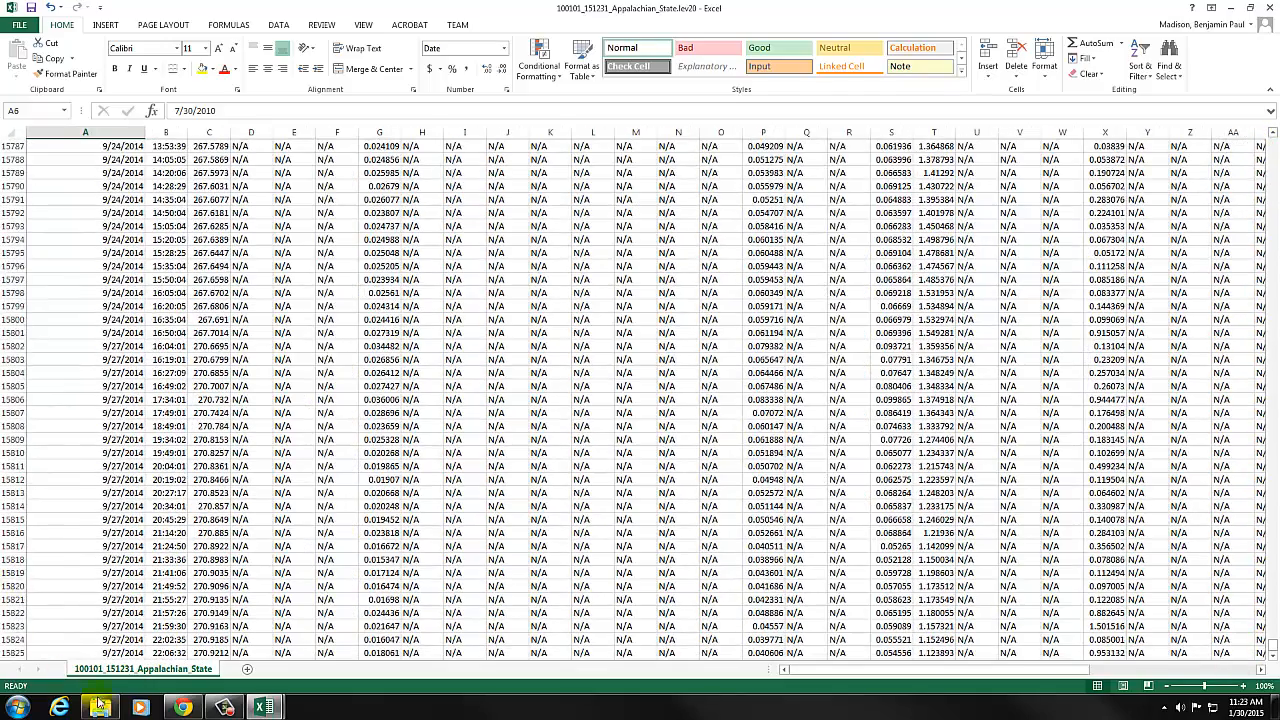
click(113, 652)
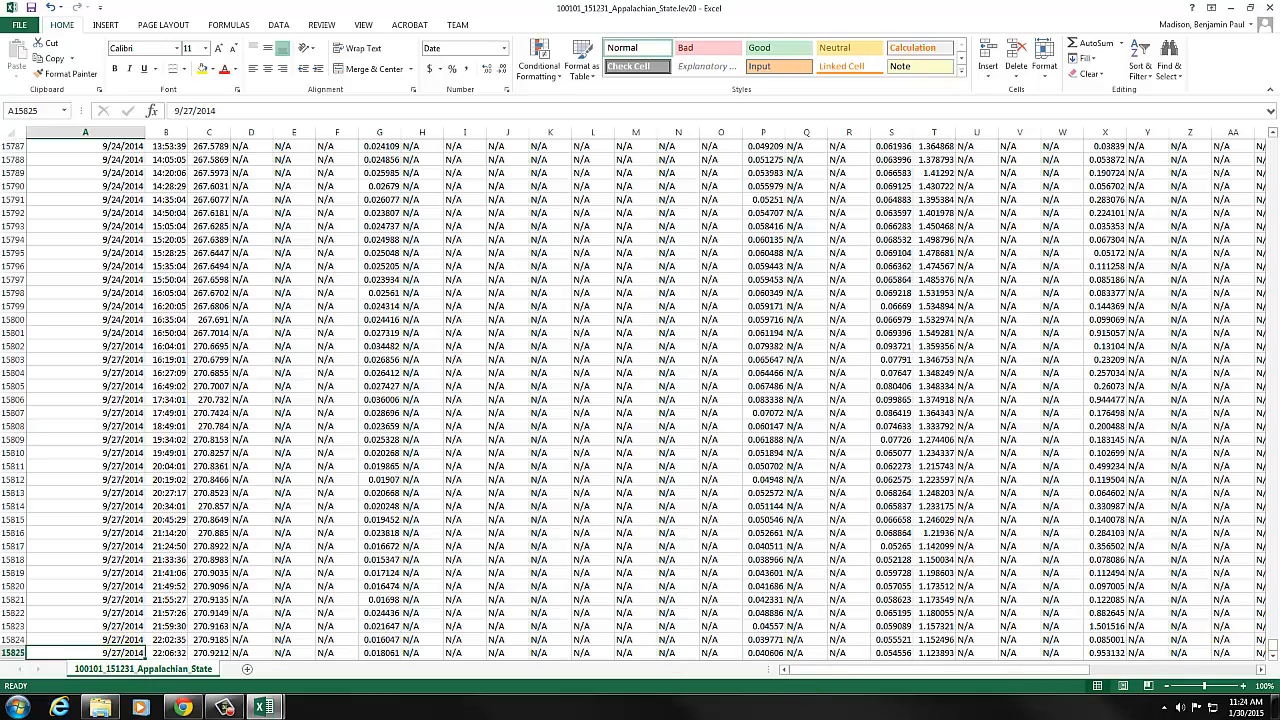
drag(1268, 645, 1262, 140)
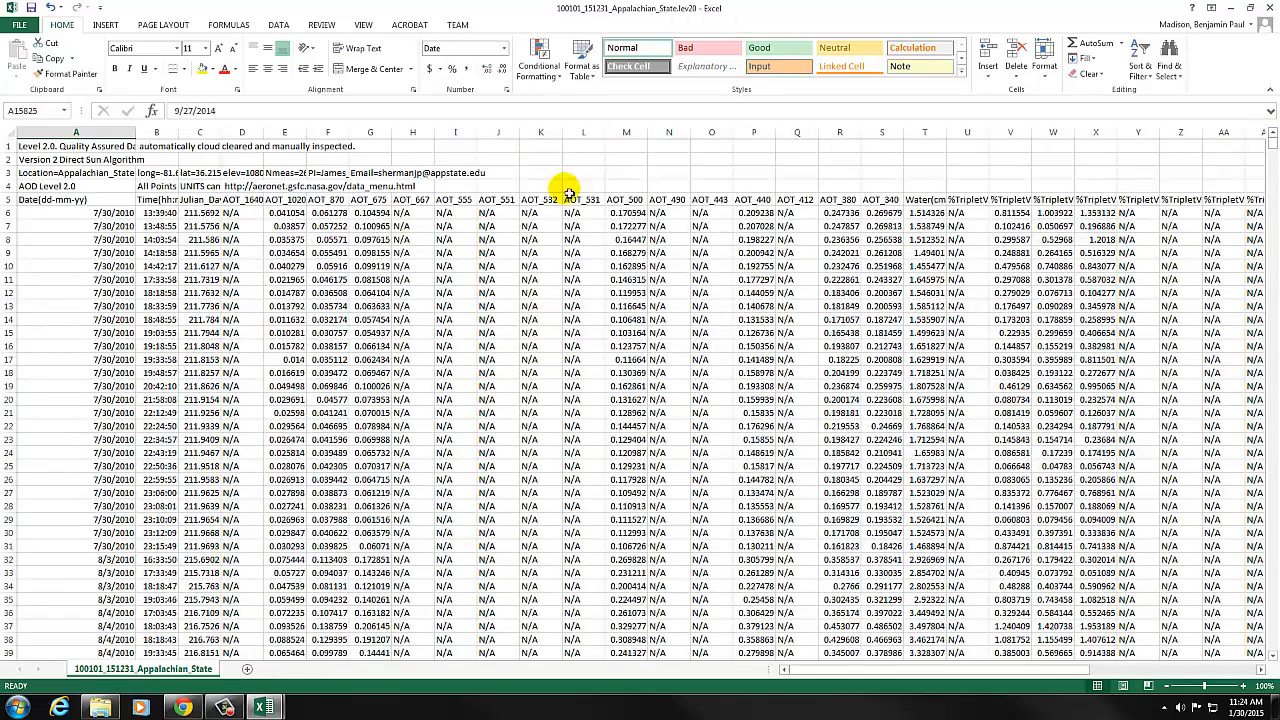
Examine the row 5 headers of the AOT wavelength columns from AOT_1020 to AOT_500, and the Water(cm) column.
click(268, 200)
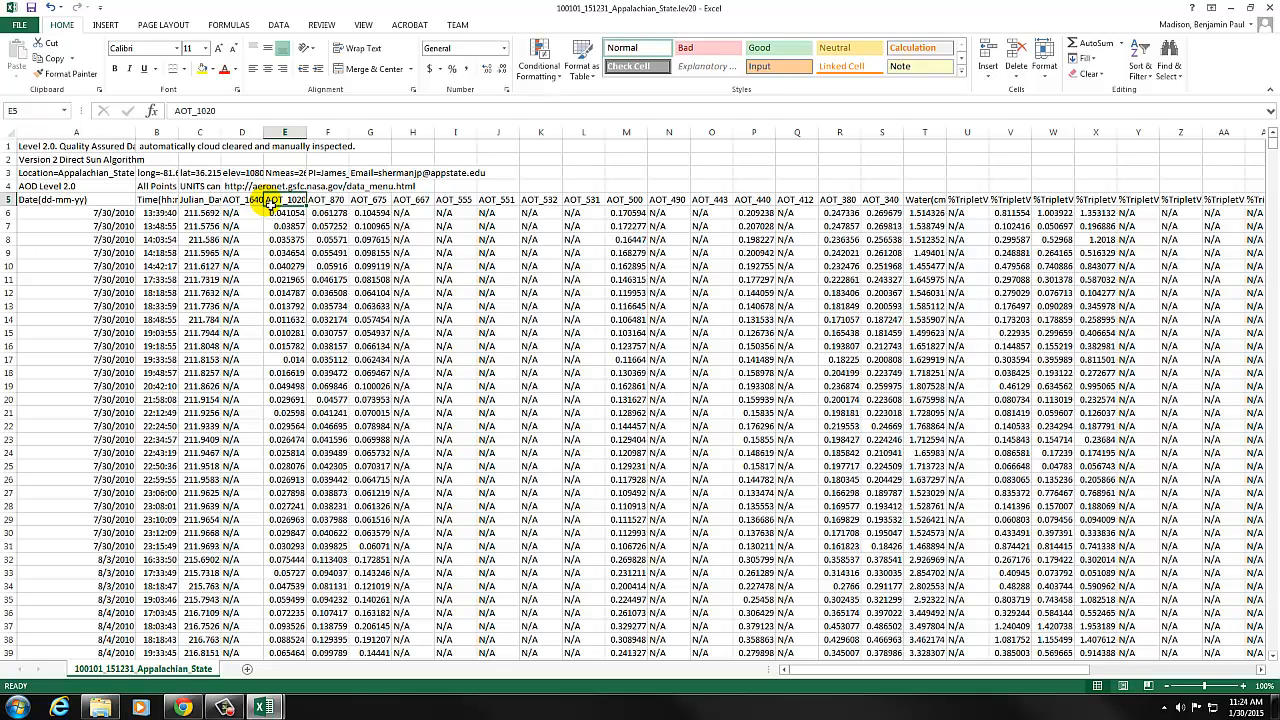
click(330, 200)
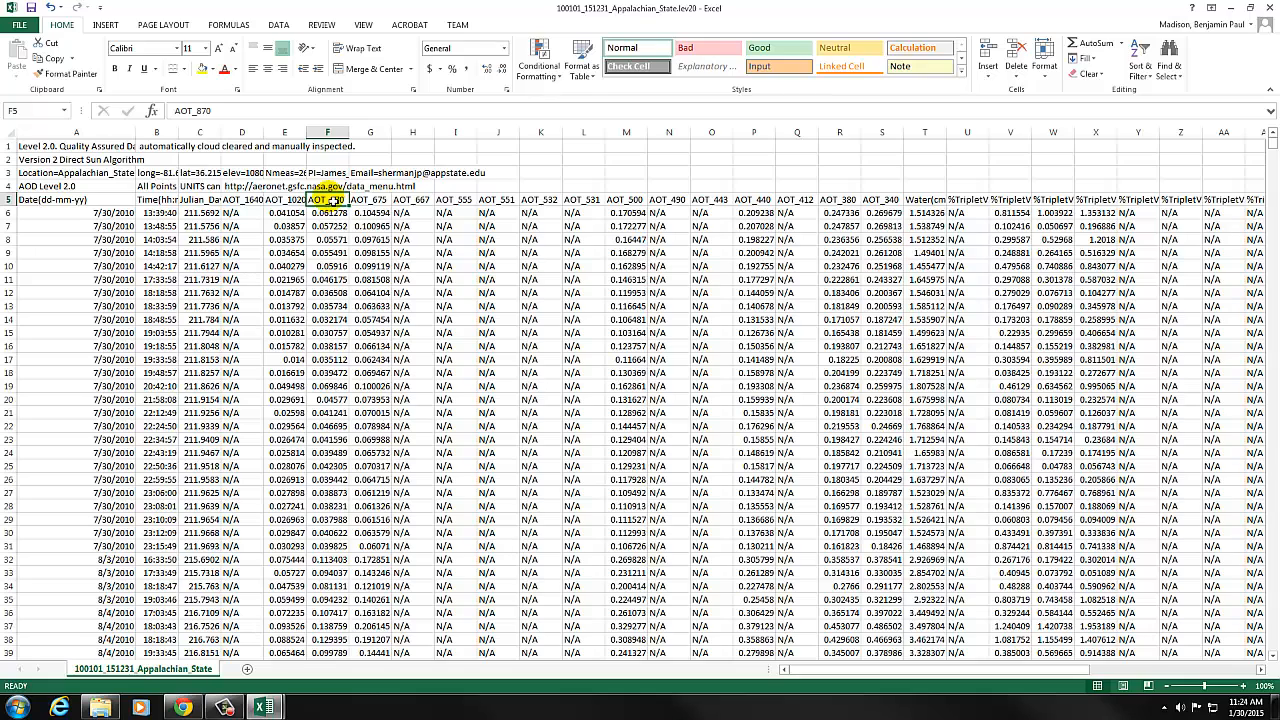
click(370, 201)
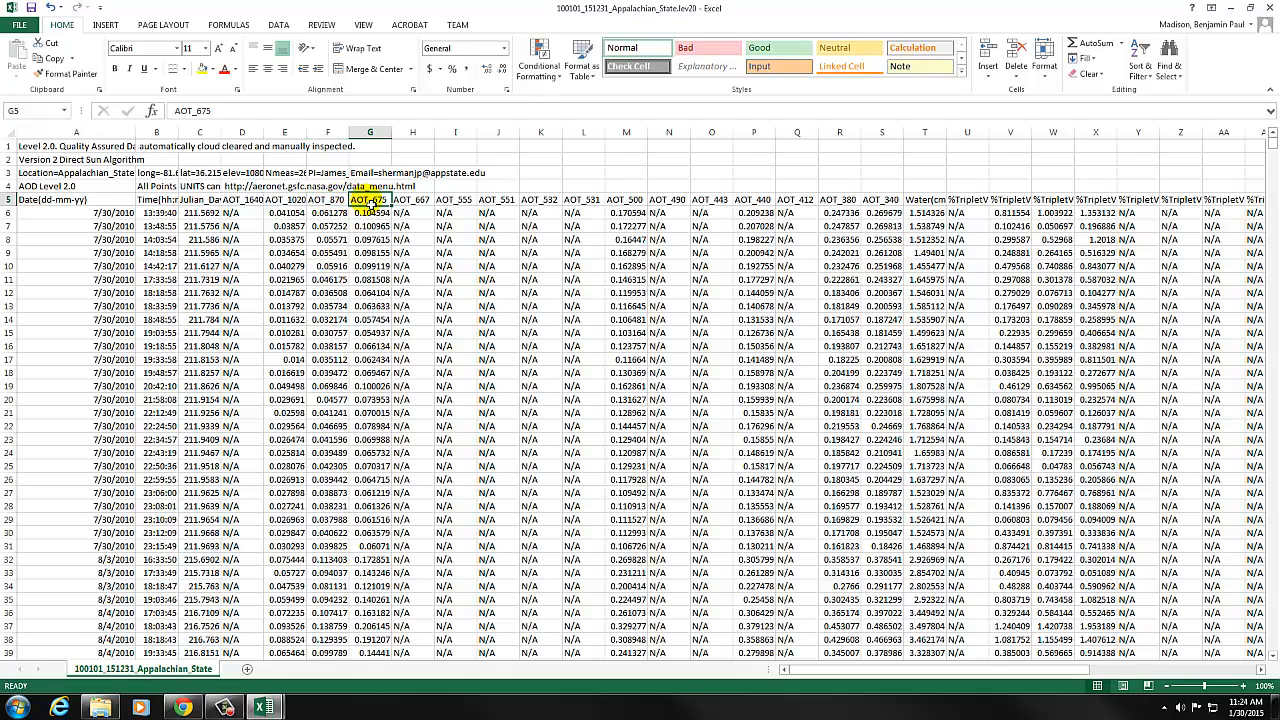
click(427, 201)
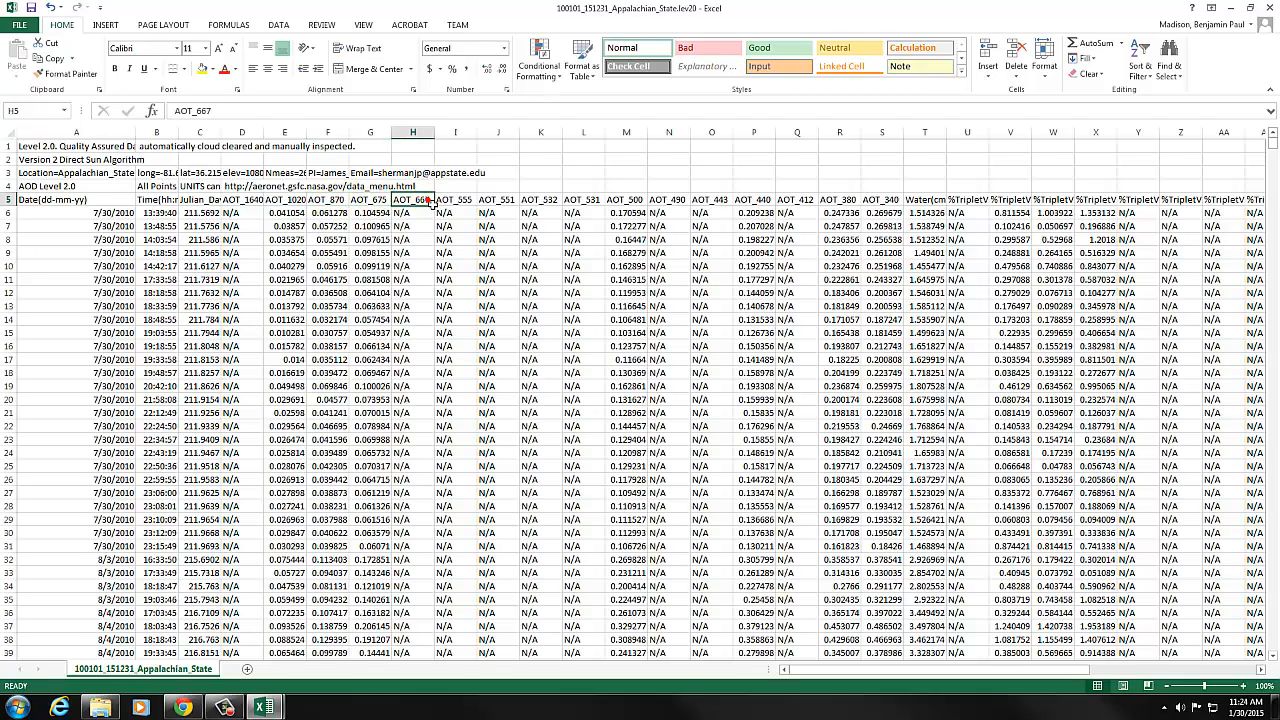
click(460, 201)
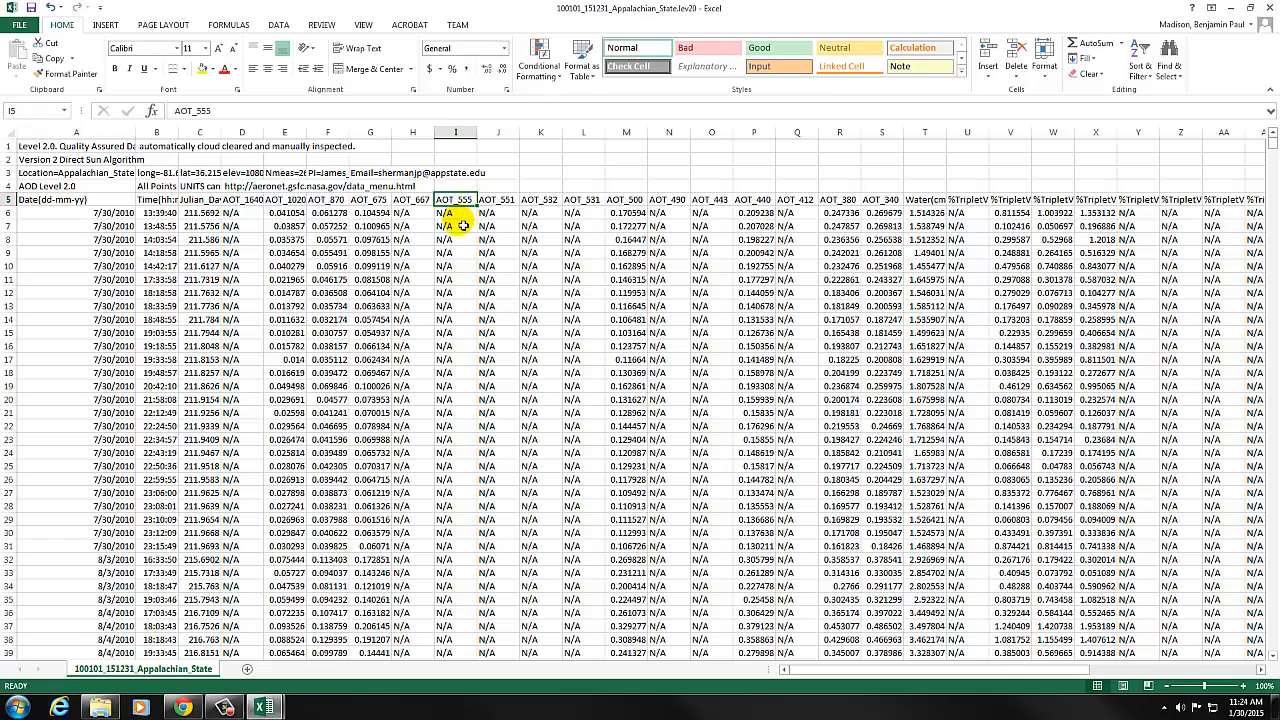
click(621, 200)
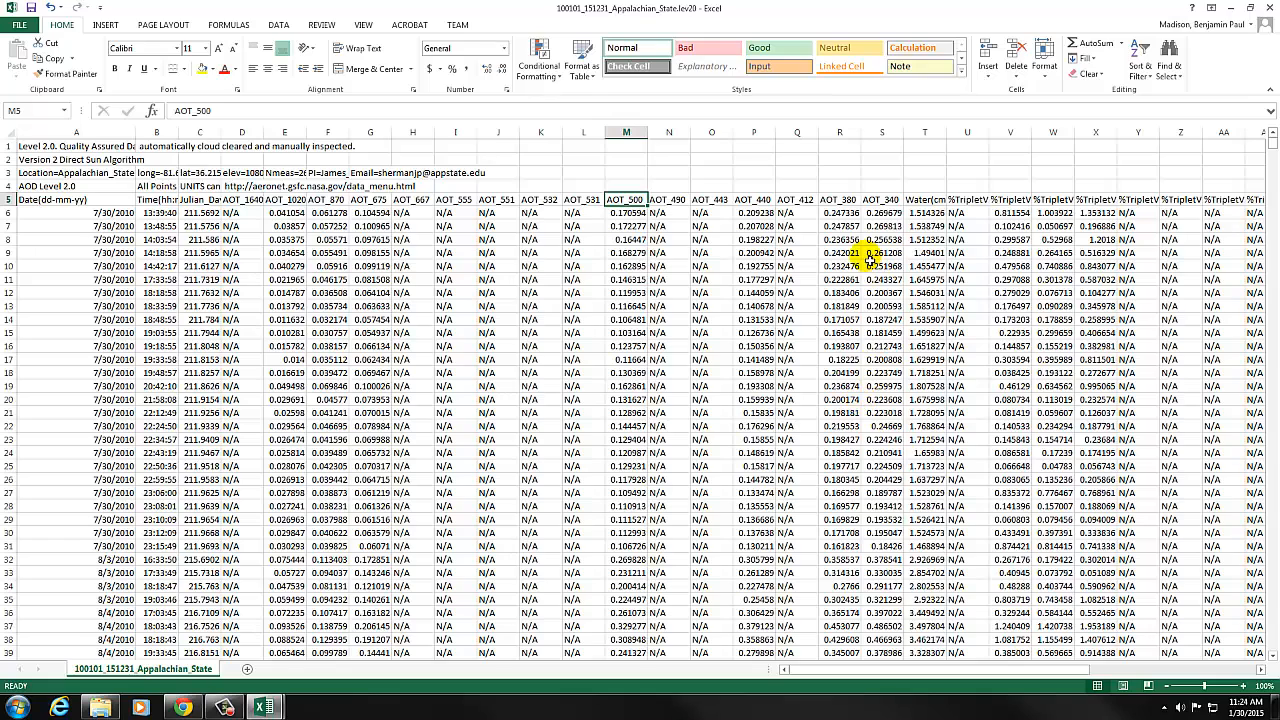
click(922, 199)
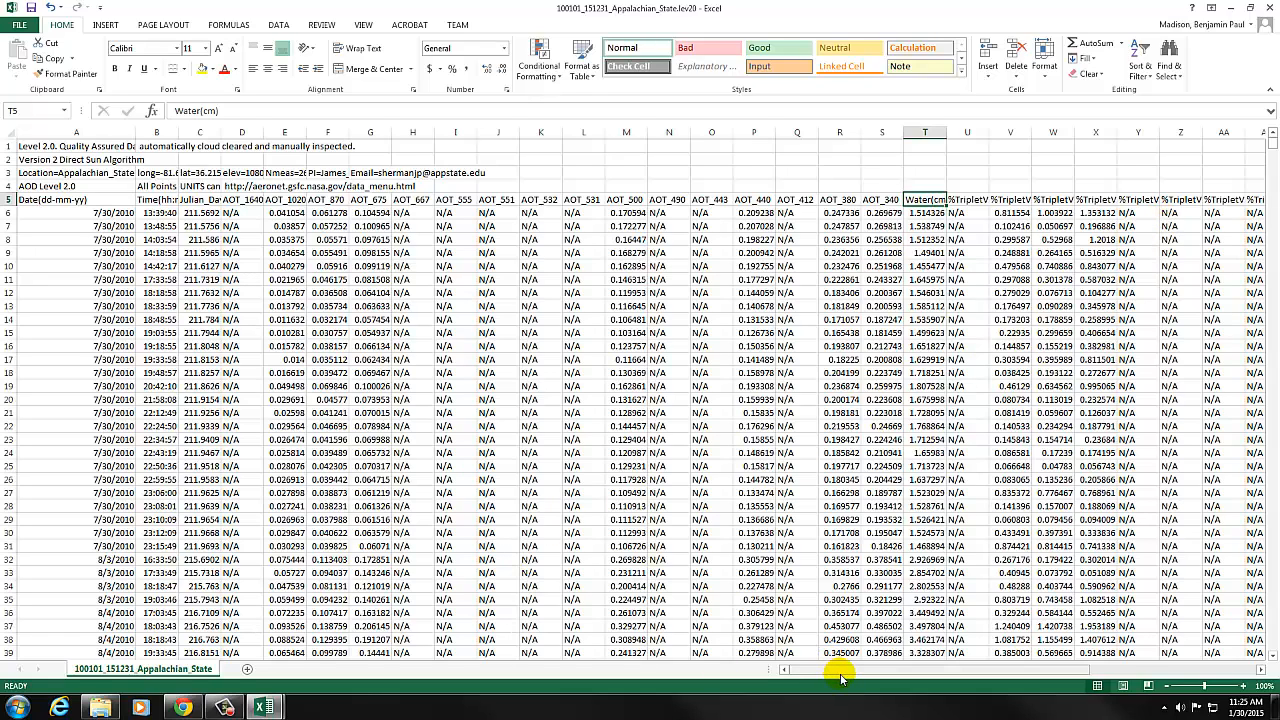
Examine the 440-870Angstrom and Solar_Zenith_Angle headers in the far columns, then return to column A.
drag(840, 677, 1005, 687)
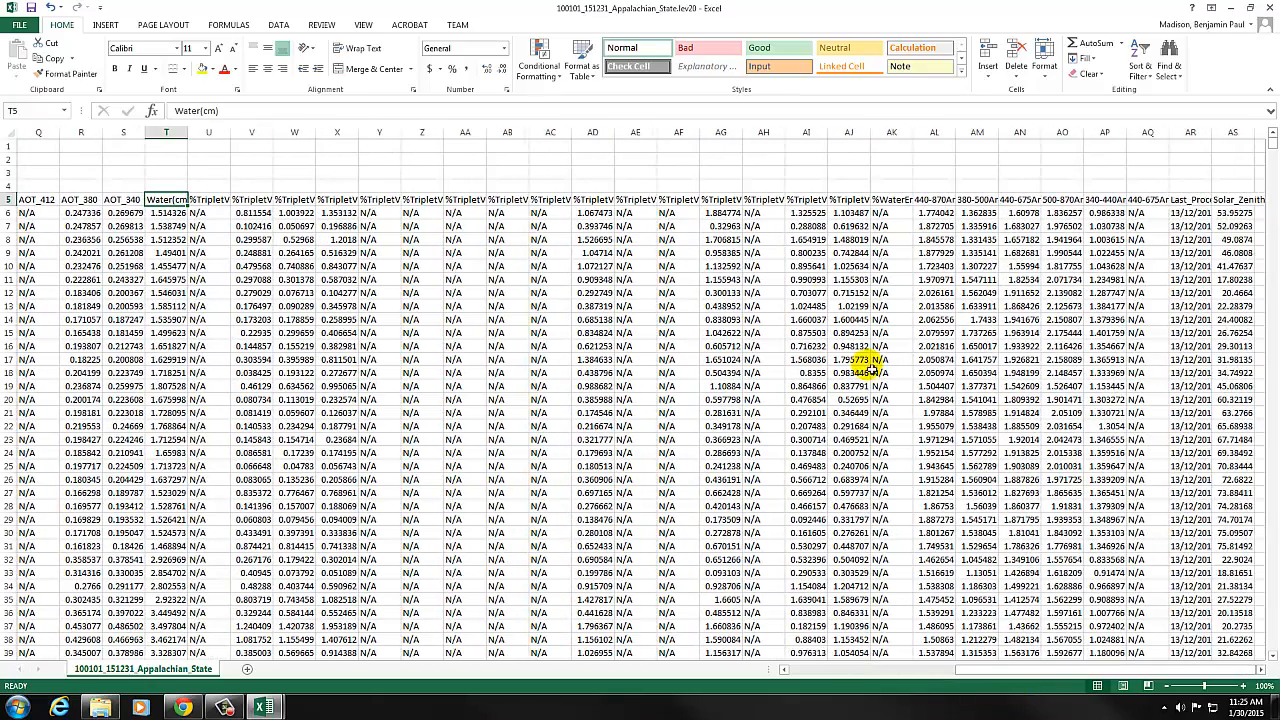
click(920, 199)
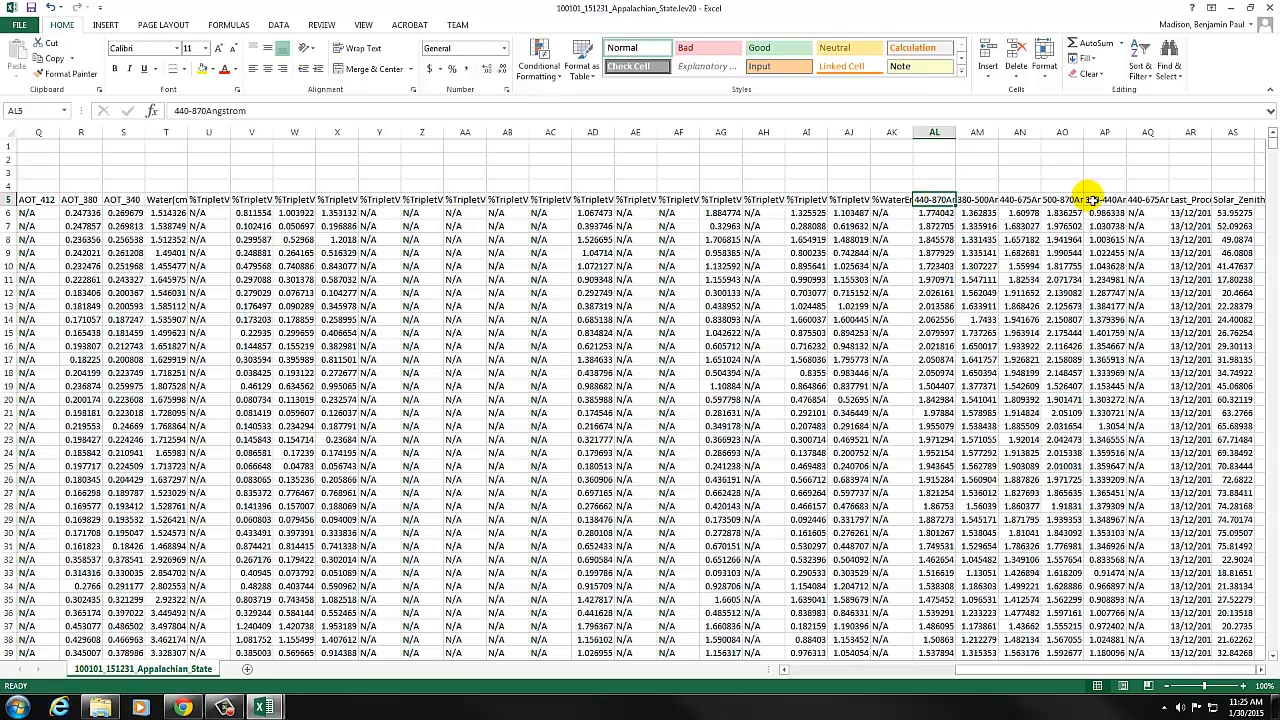
click(1232, 200)
click(1233, 203)
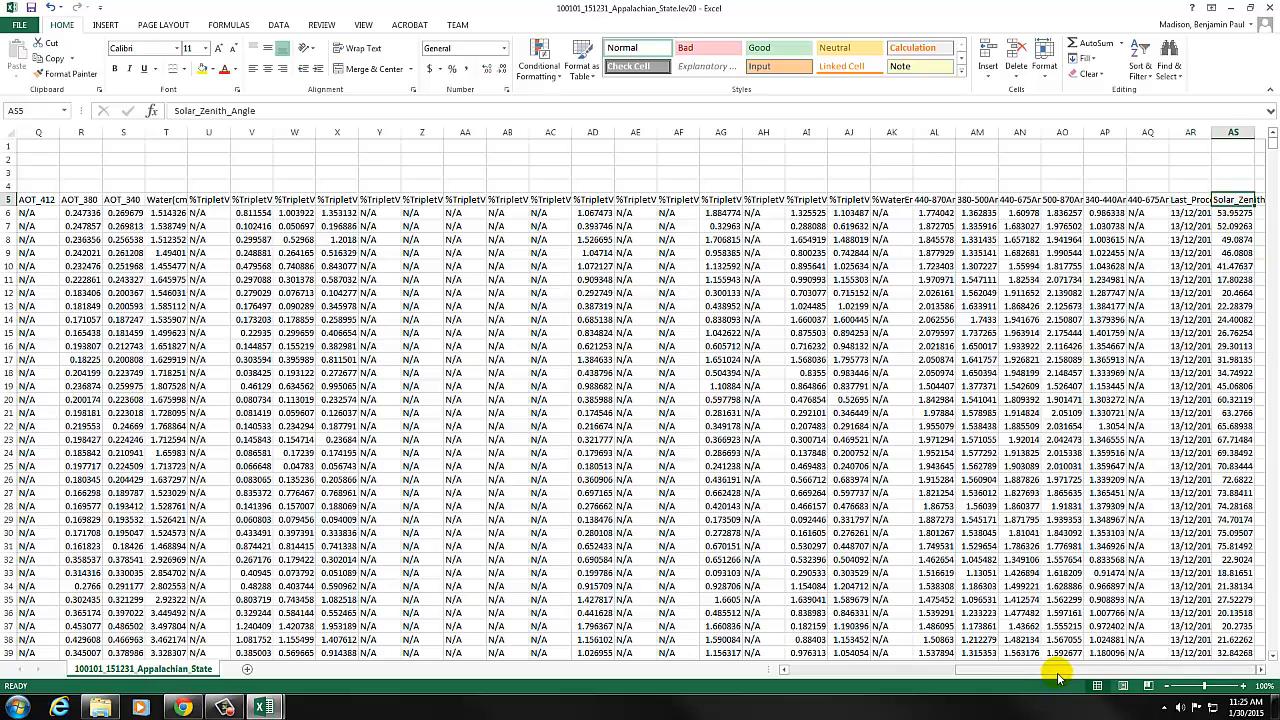
drag(1058, 678, 857, 660)
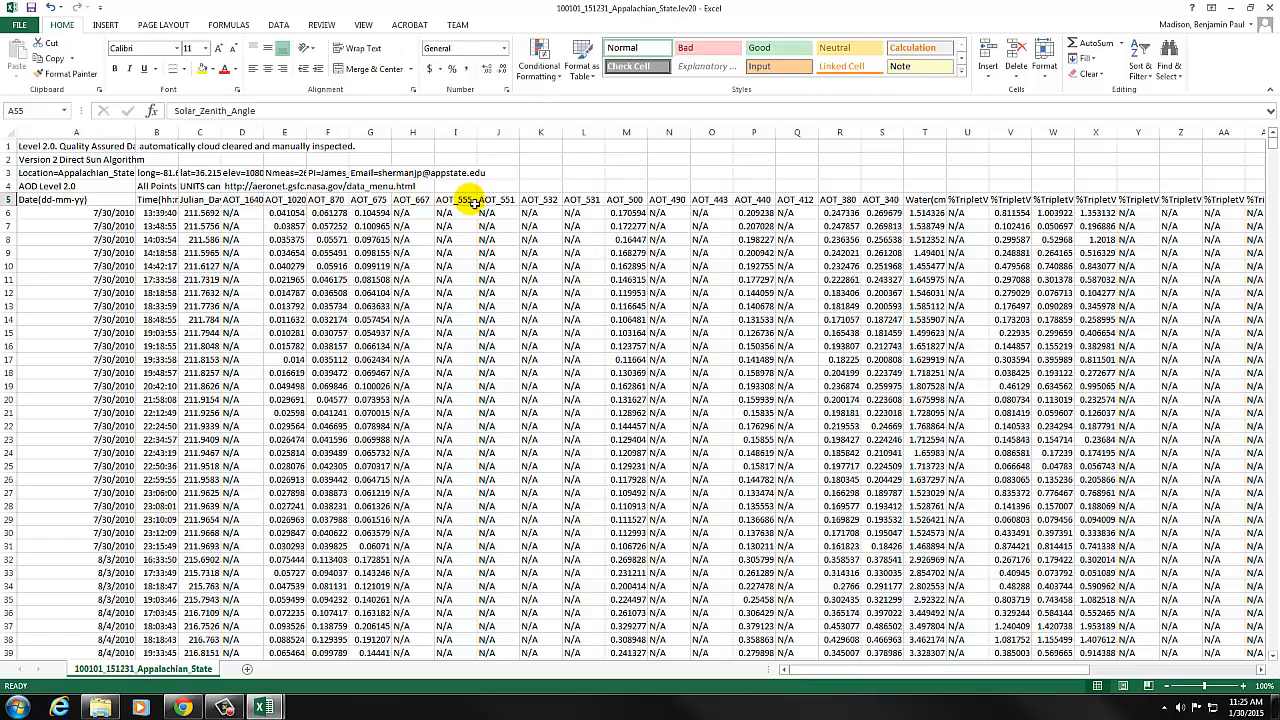